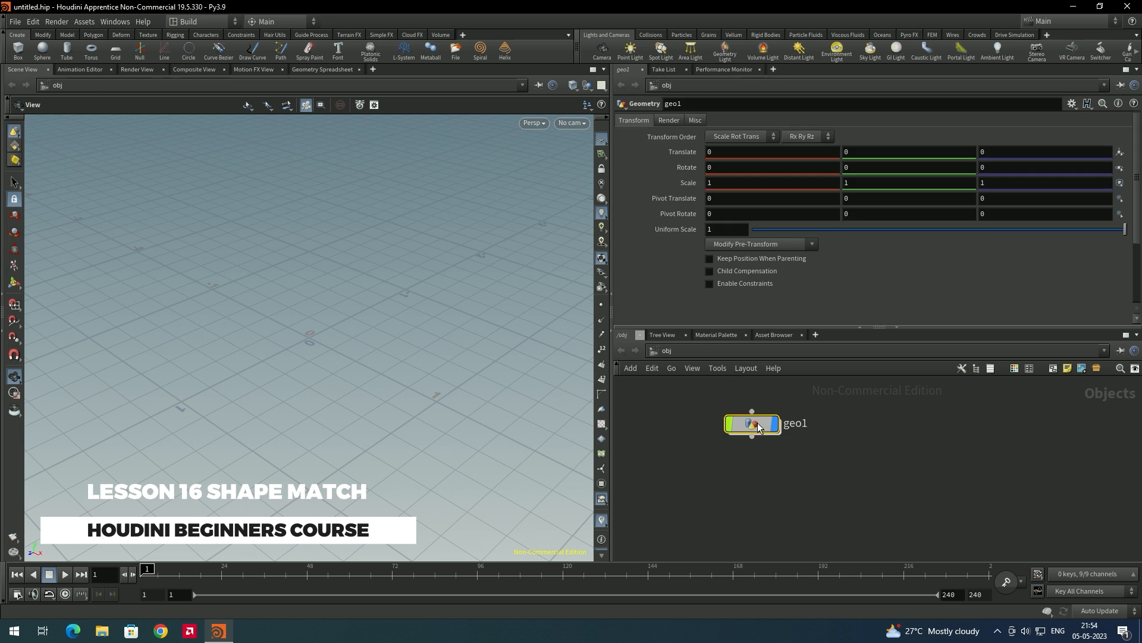
Step: Go inside the geo1 object and add a Test Geometry: Rubber Toy node to the empty network
double_click(754, 428)
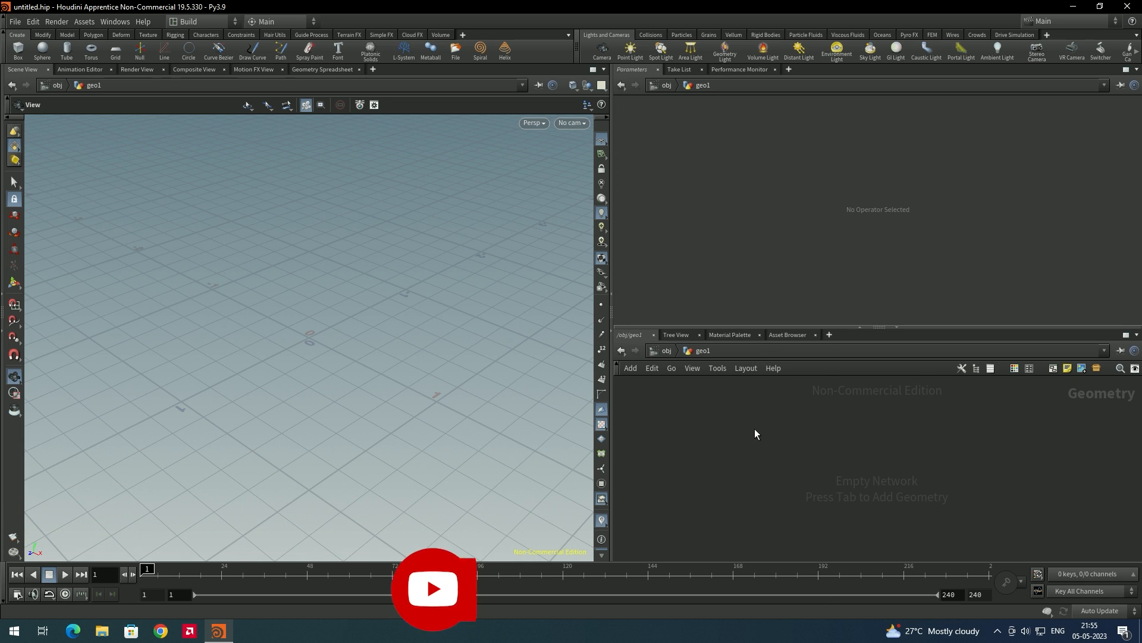
key("Tab")
type("test")
key("Down")
key("Down")
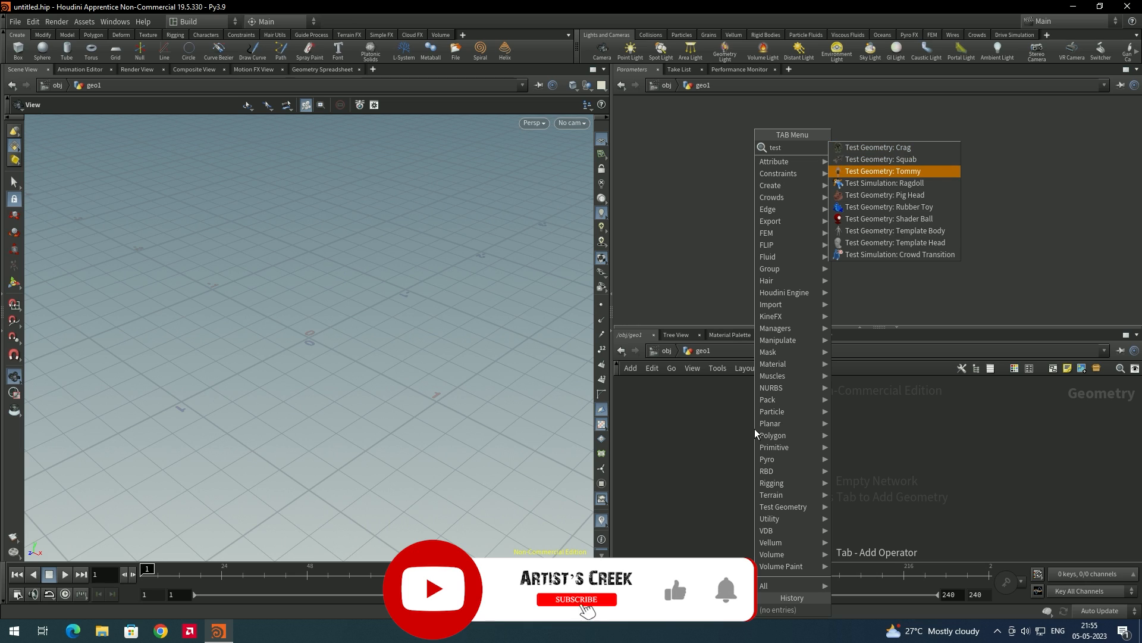
key("Down")
key("Down")
key("Down")
key("Return")
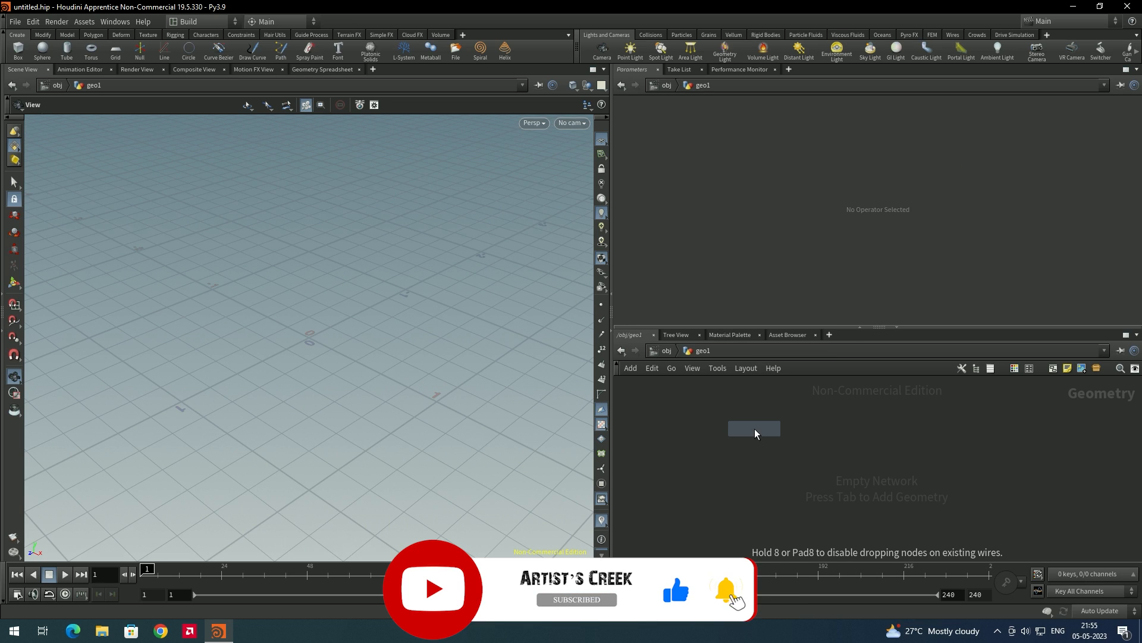
left_click(754, 428)
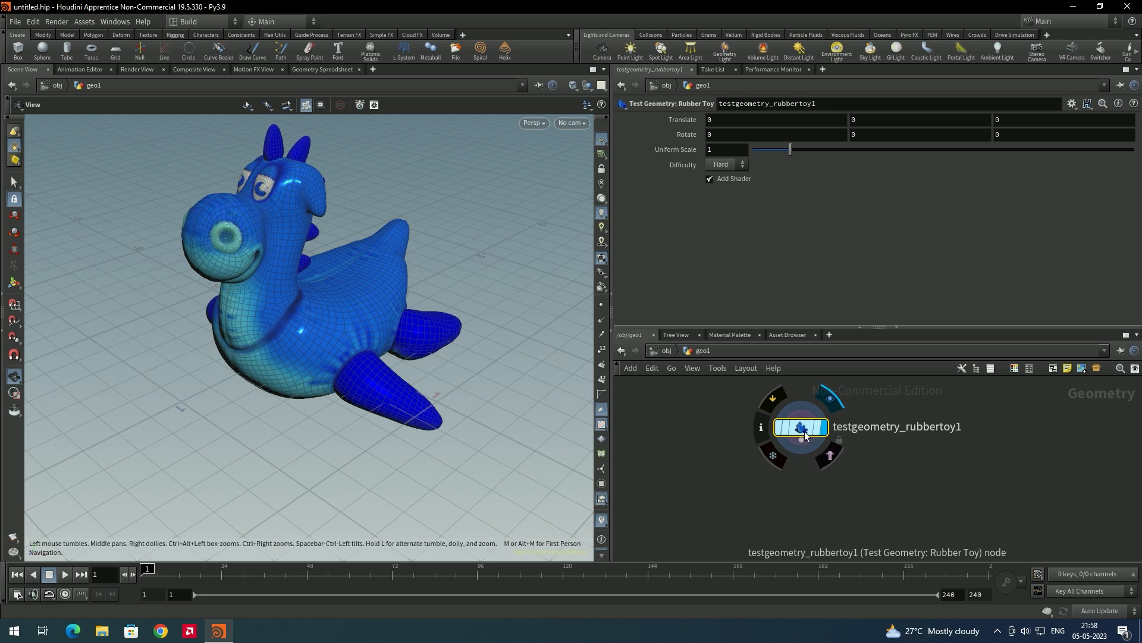
Step: Add a Remesh node fed by the rubber toy and display its result
key("Tab")
type("res")
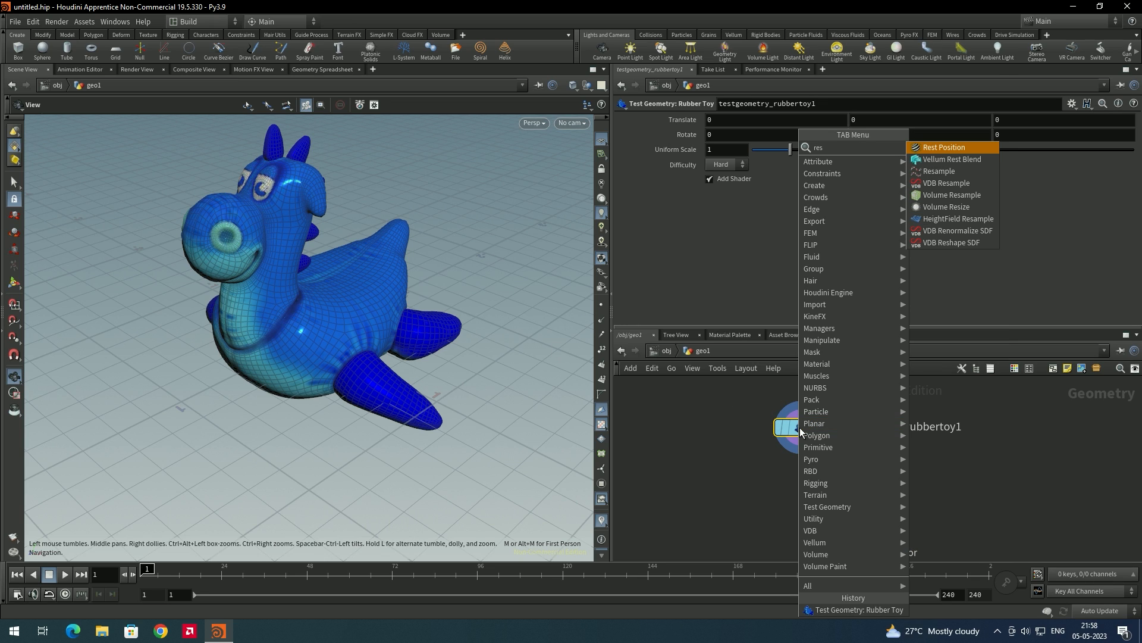
key("BackSpace")
type("m")
key("Return")
left_click(795, 497)
left_click_drag(801, 440, 784, 486)
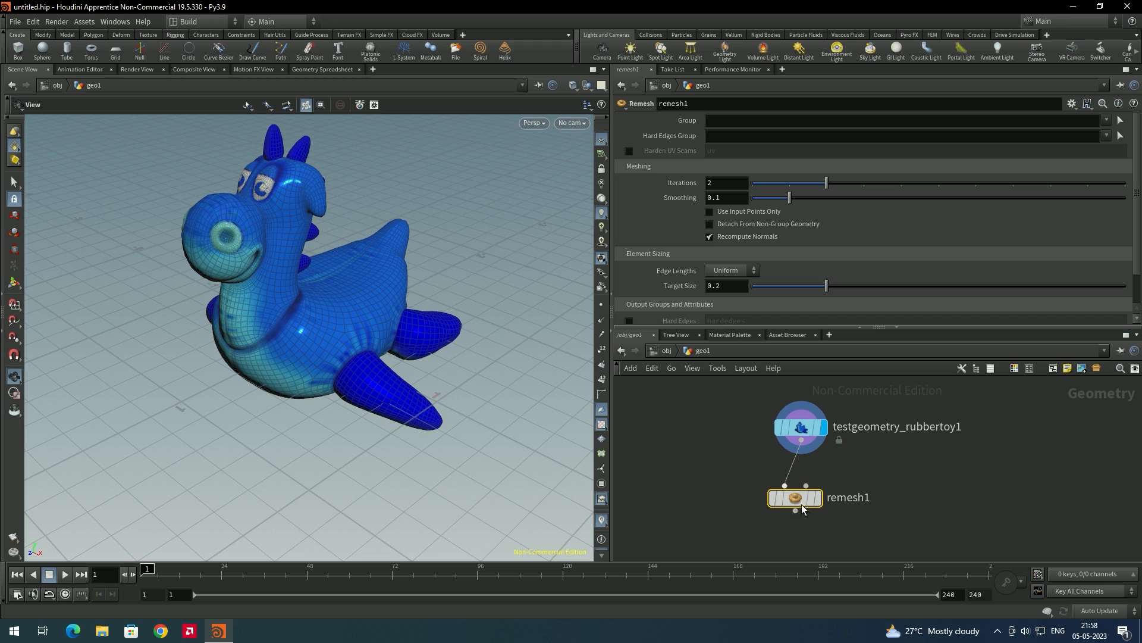
left_click(817, 498)
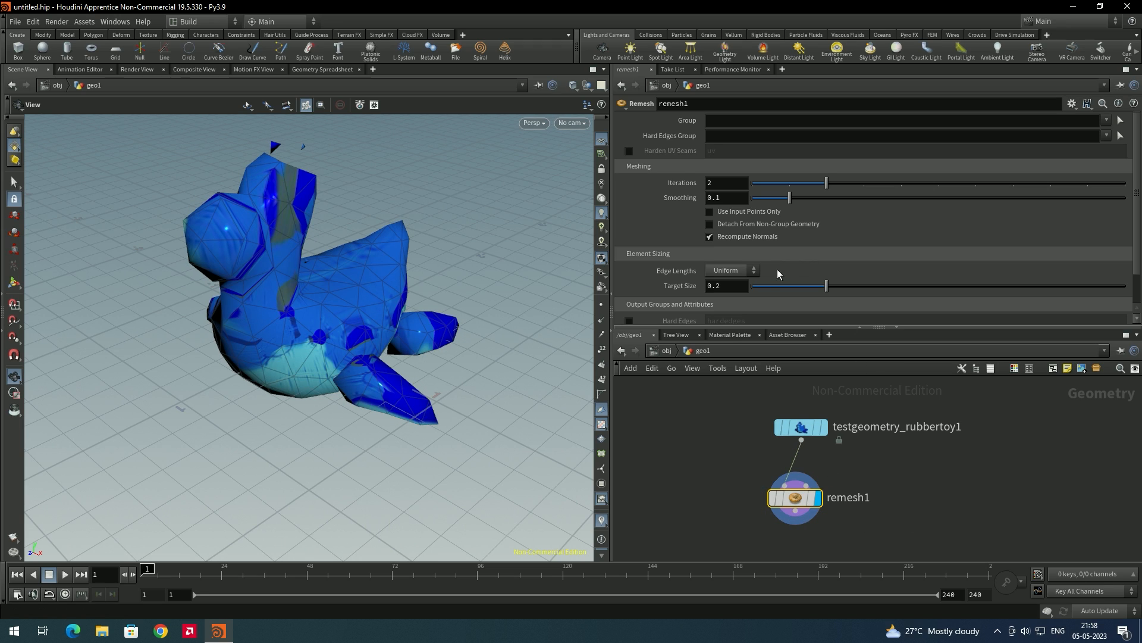
Step: Set the Remesh node's target size to 0.03
left_click_drag(737, 291, 705, 292)
type("0.02")
key("Return")
type("0.03")
key("Return")
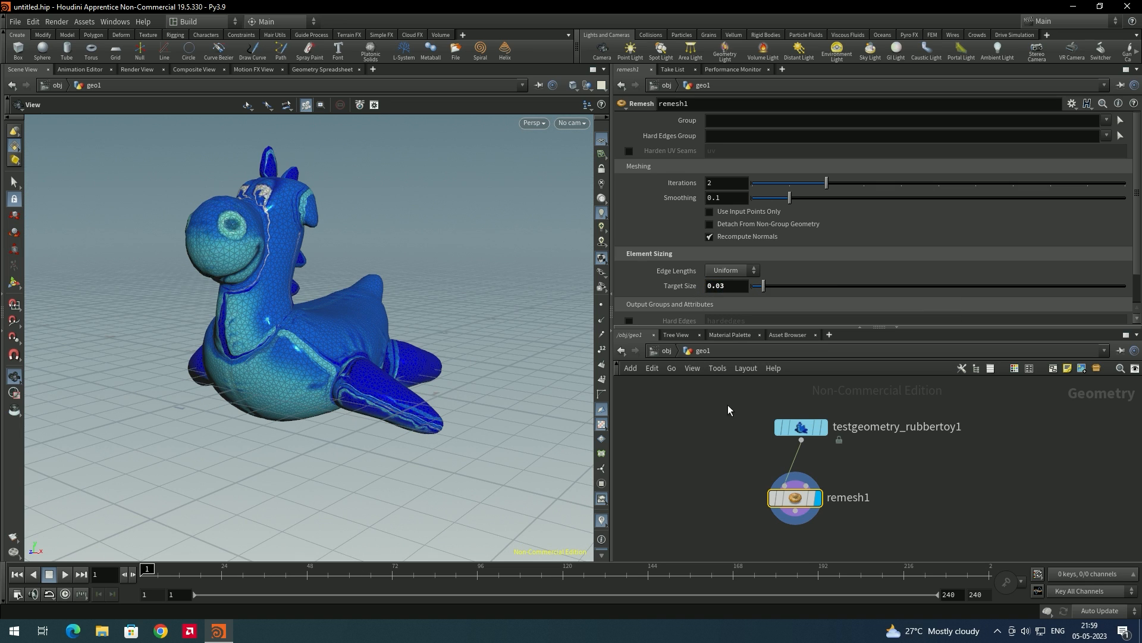
Step: Raise the rubber toy to a Y translate of 0.5
left_click(801, 427)
middle_click_drag(861, 119, 893, 125)
Step: Add a Vellum Constraints node fed by the Remesh node and set its constraint type to Shape Match
middle_click_drag(906, 490, 924, 418)
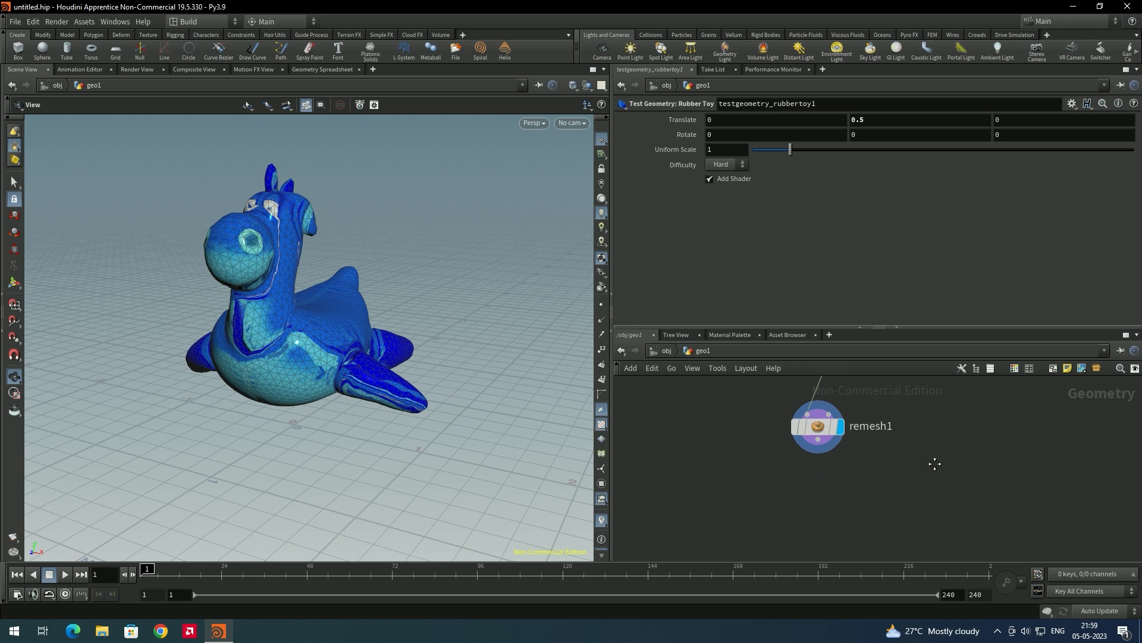
left_click(824, 426)
key("Tab")
type("vellu")
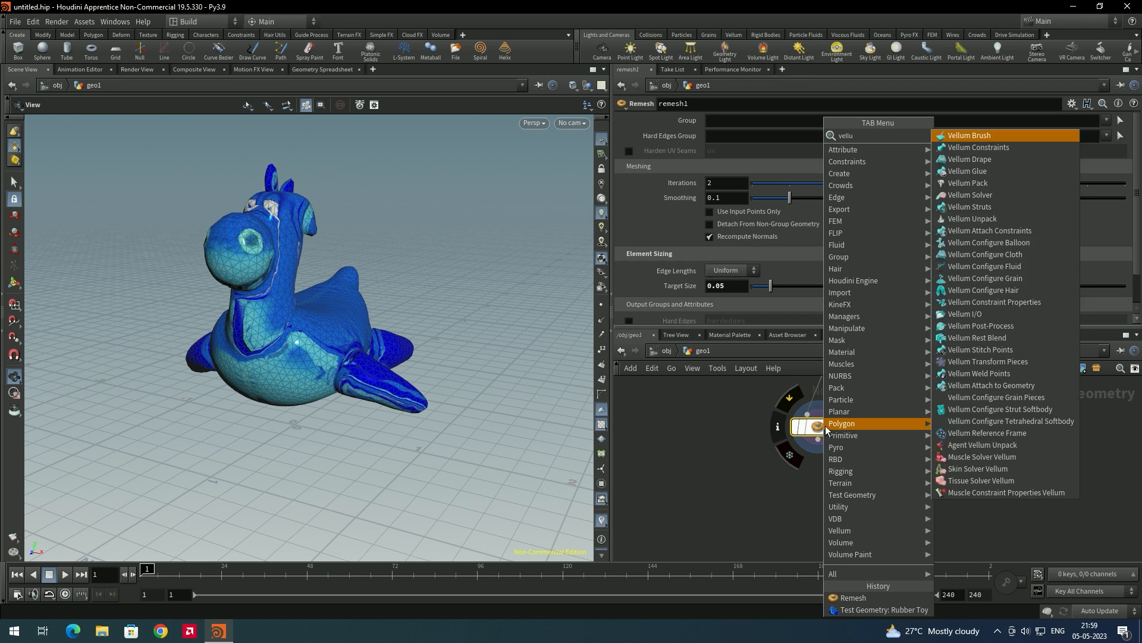
key("Down")
key("Return")
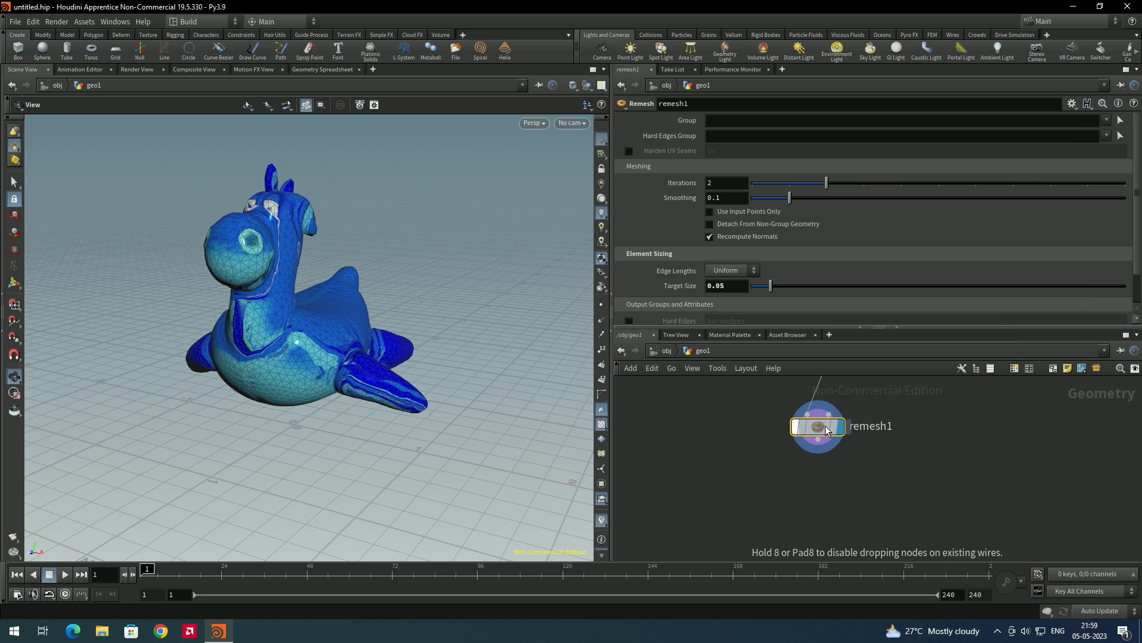
left_click(822, 502)
left_click_drag(819, 440, 805, 489)
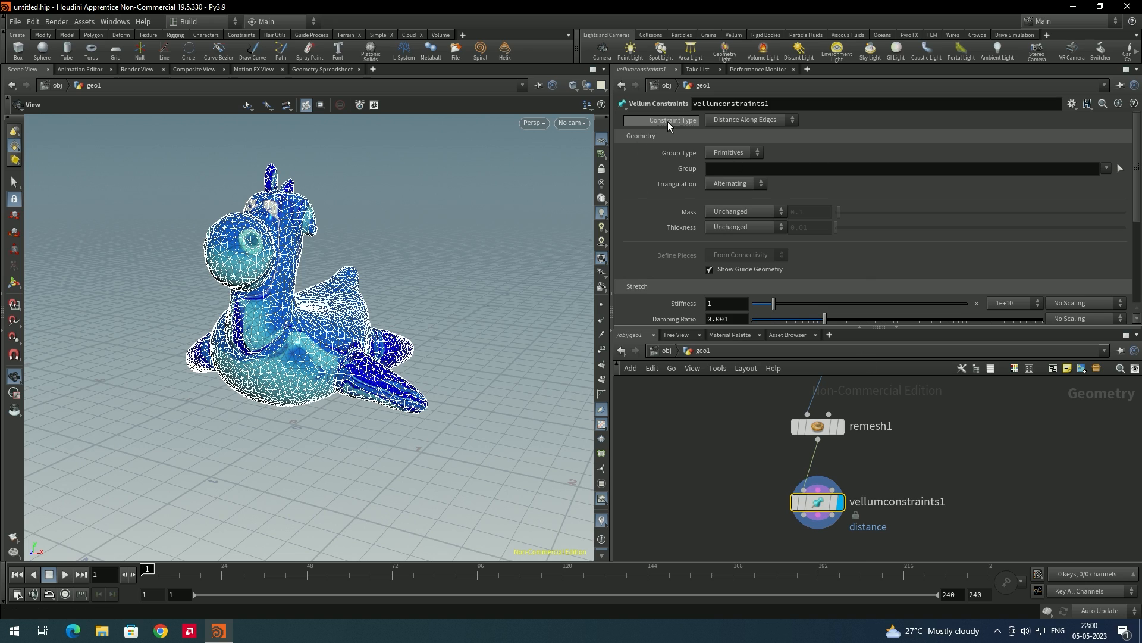
left_click(745, 120)
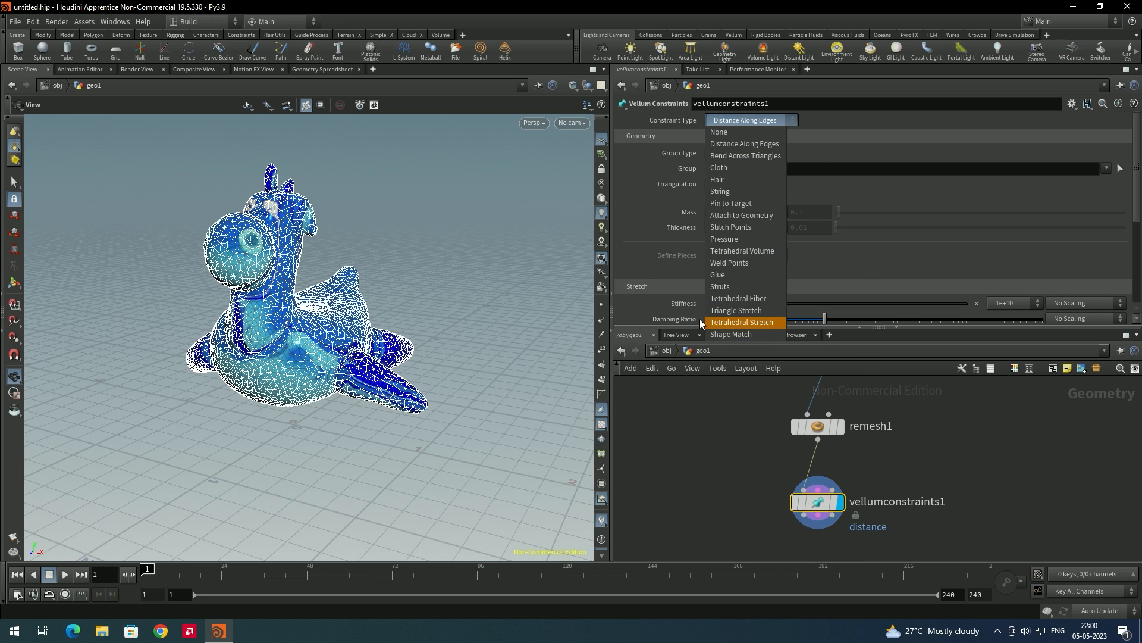
left_click(737, 335)
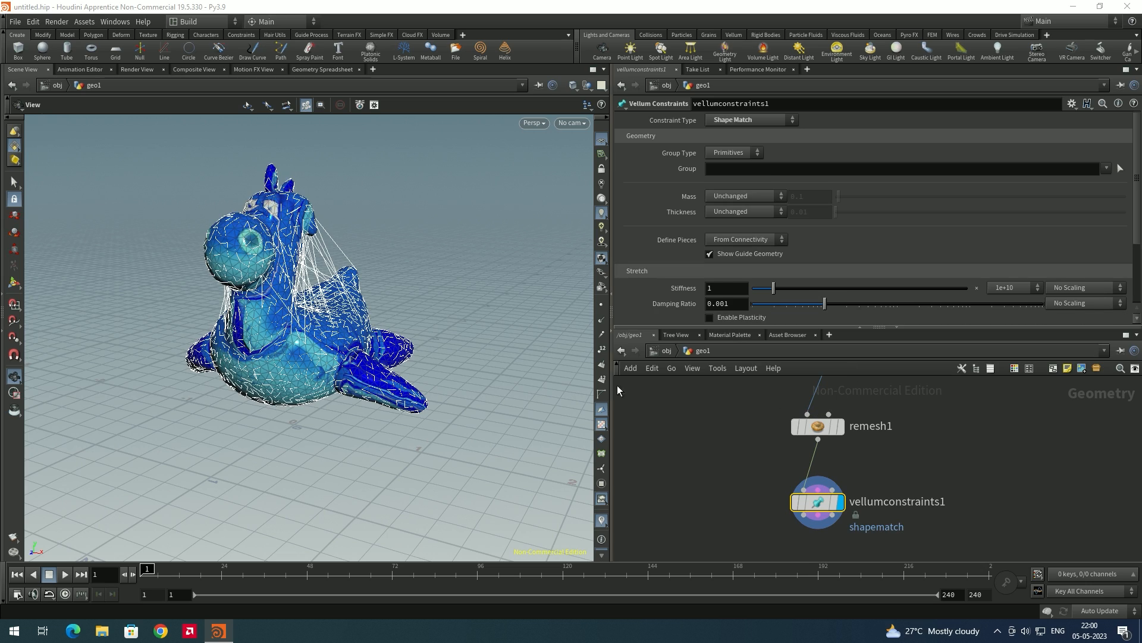
Step: Place a Vellum Solver below the constraints node, wire it to all three outputs and test the simulation
middle_click_drag(909, 476, 884, 406)
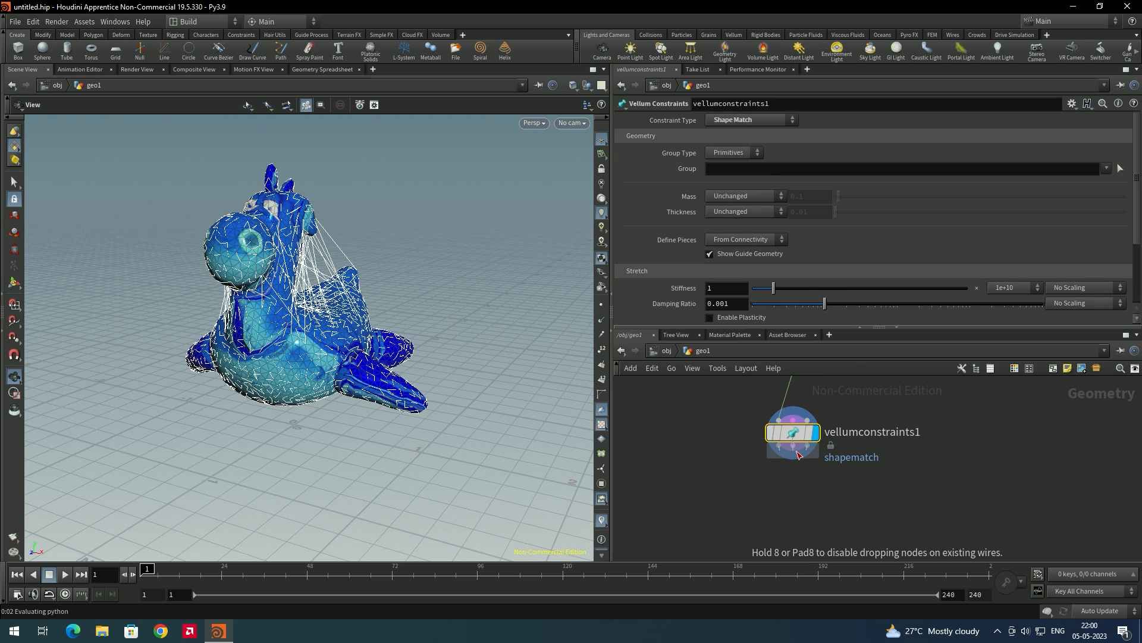
left_click(794, 483)
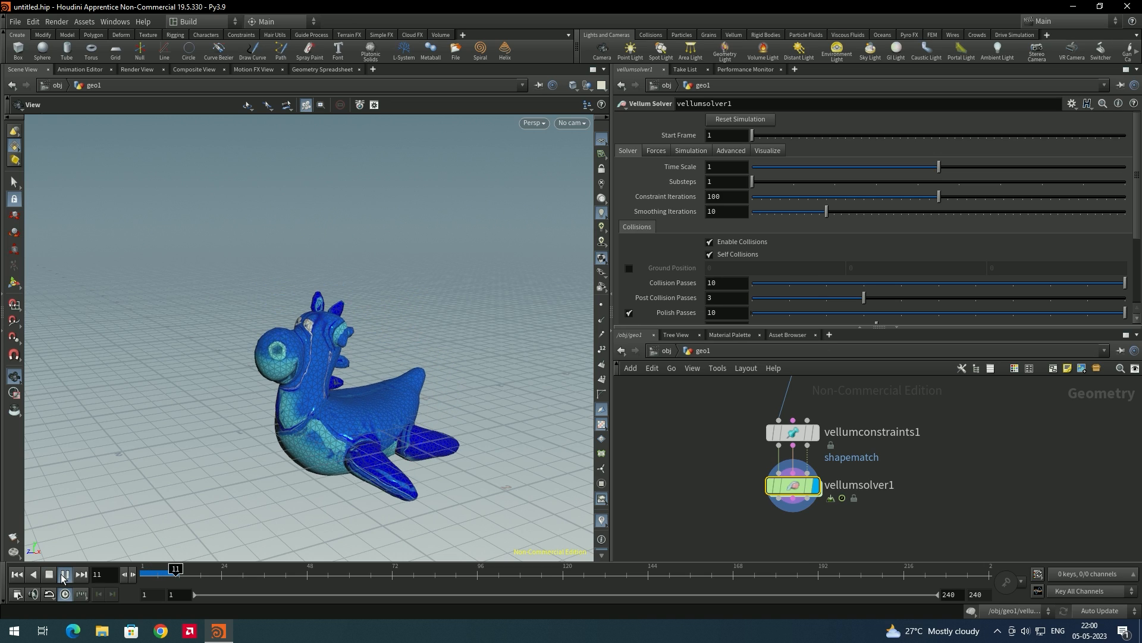
left_click(50, 576)
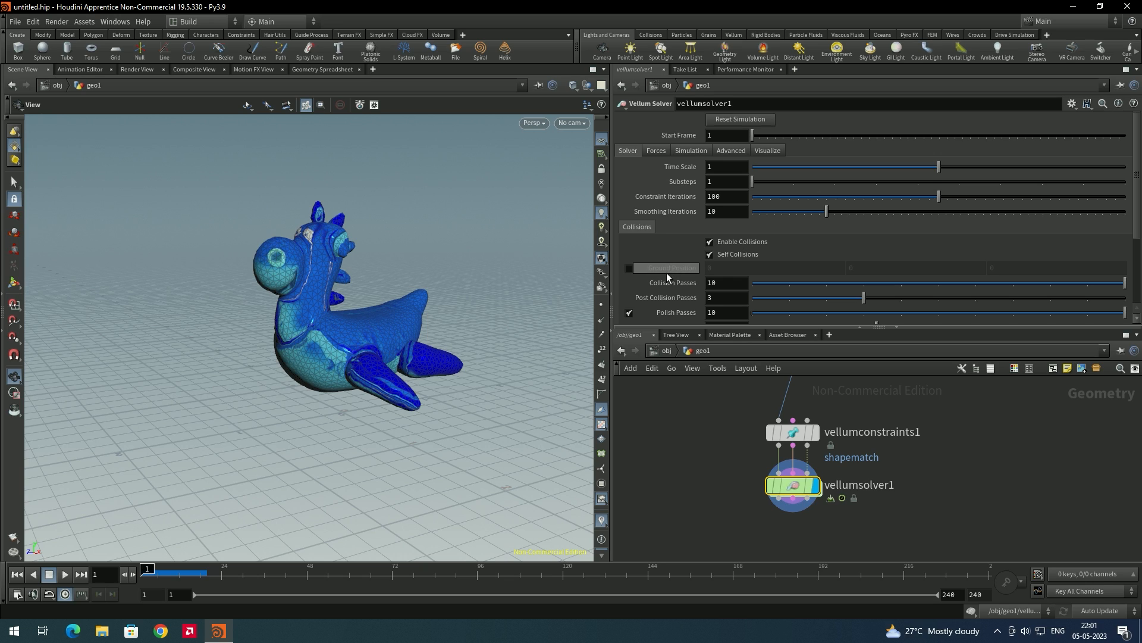
Step: Enable the solver's ground position, replay the simulation and return to the first frame
left_click(629, 268)
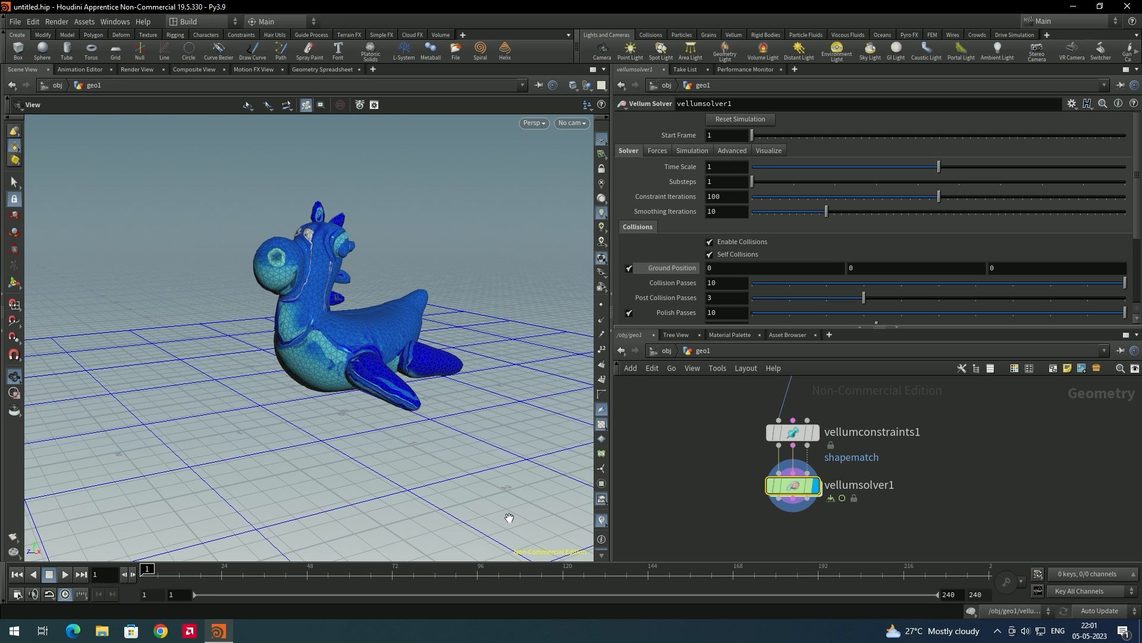
left_click(67, 575)
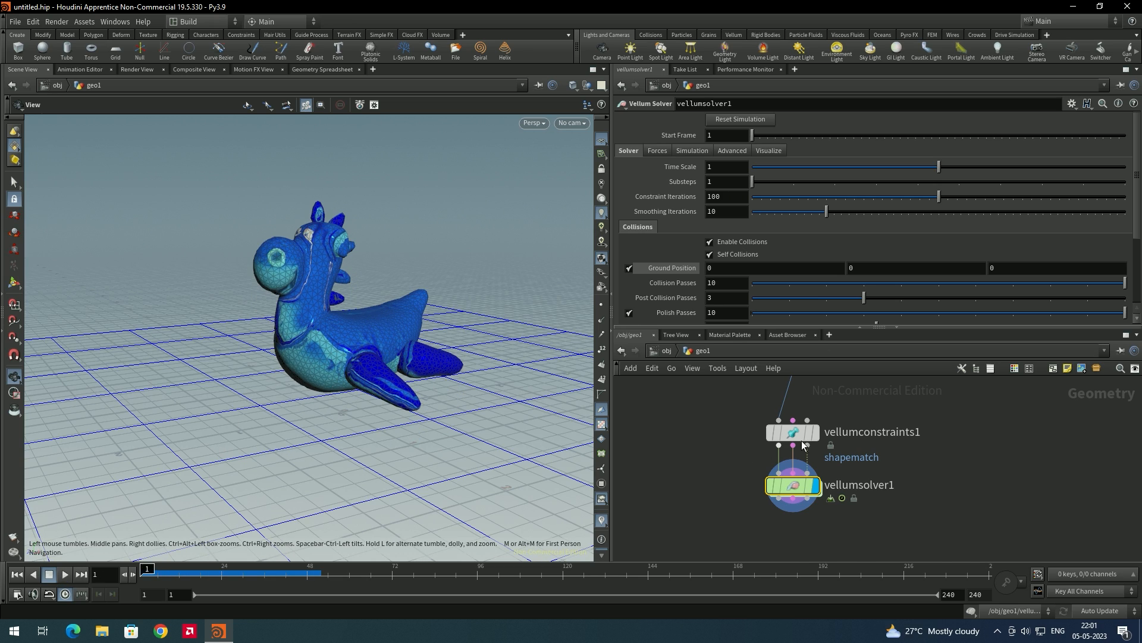
left_click(66, 574)
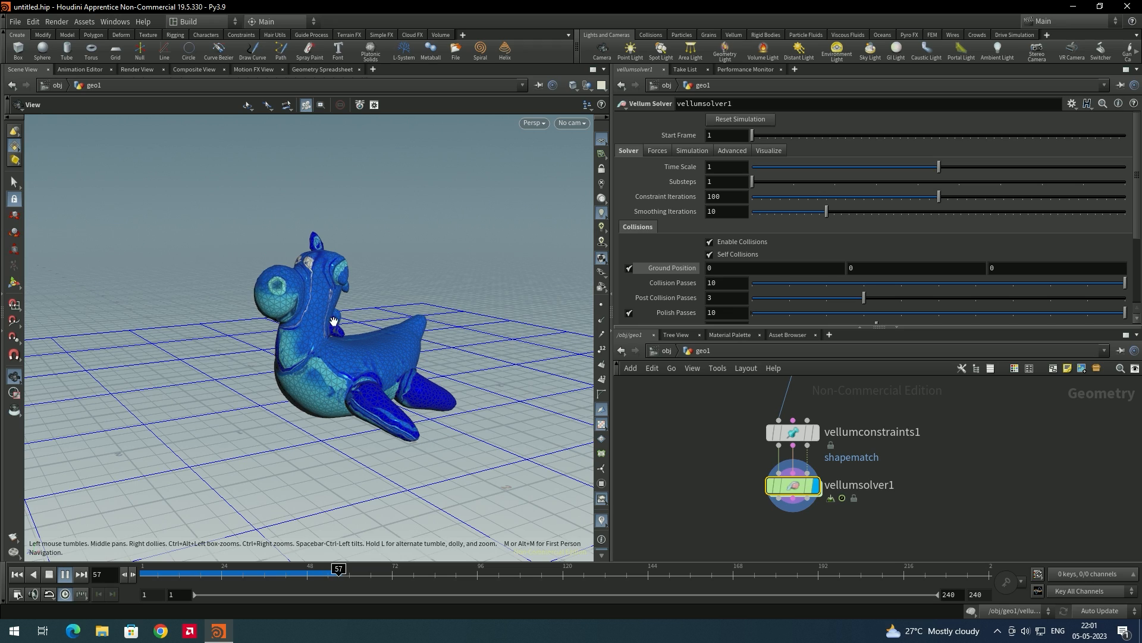
left_click(65, 575)
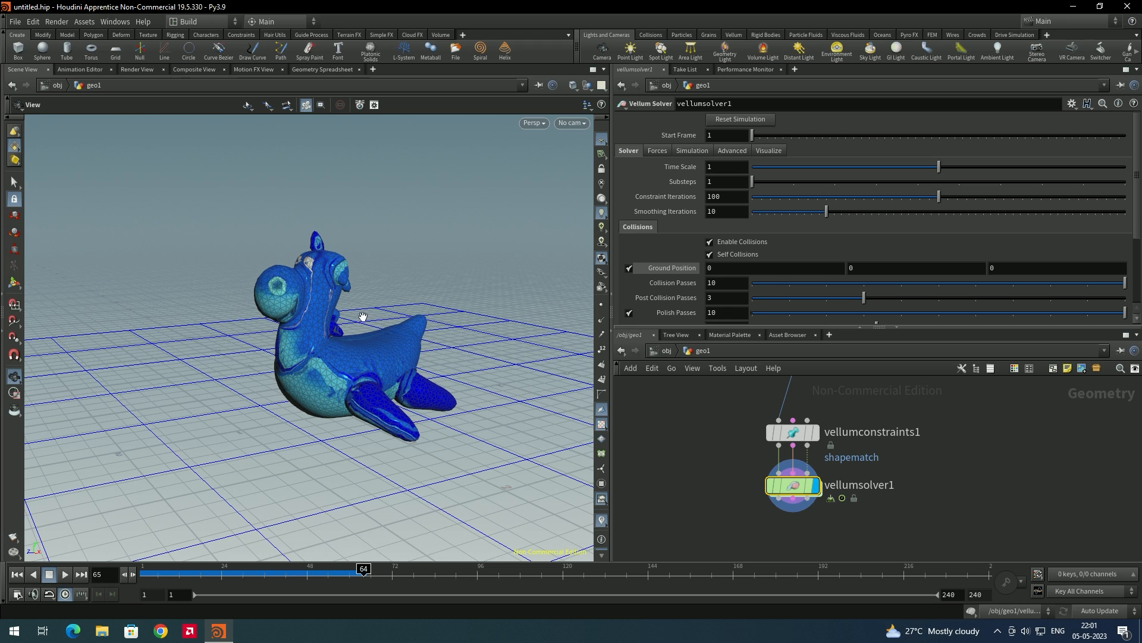
left_click(18, 574)
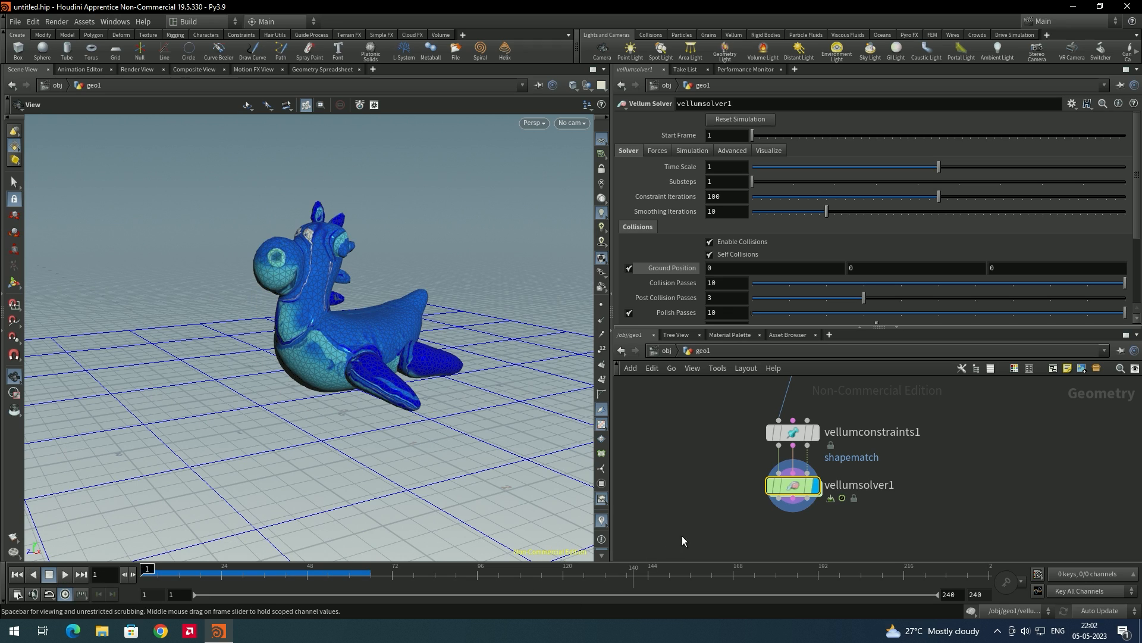
Step: Set the shape match constraint's stretch stiffness multiplier to 100, replay the simulation and rewind to the start
left_click(799, 434)
left_click_drag(800, 489, 800, 521)
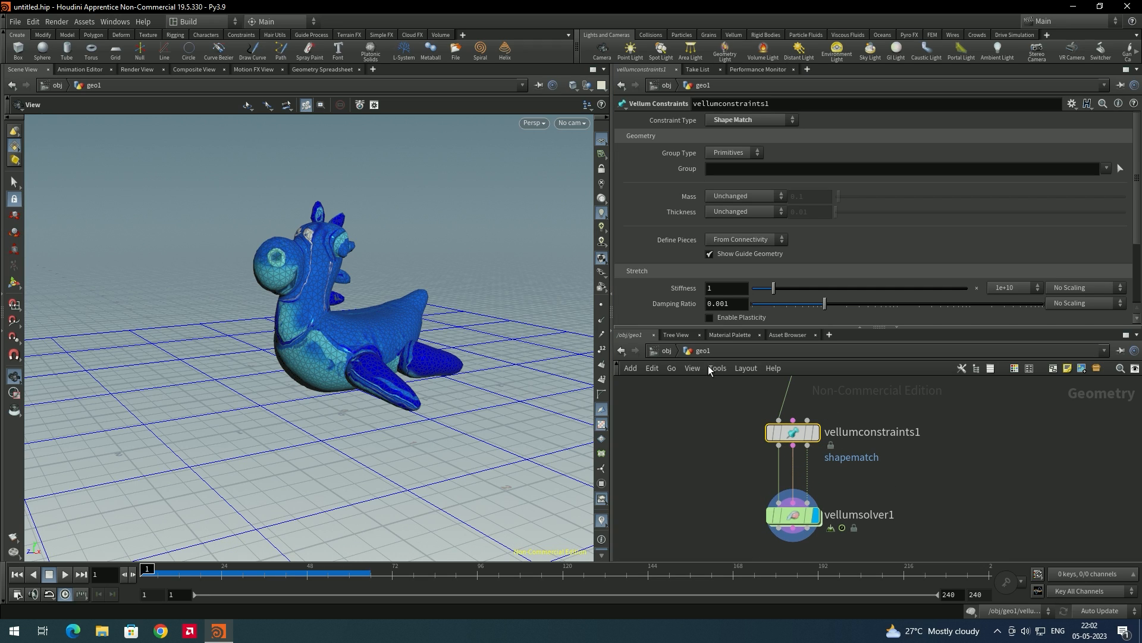
scroll(661, 289, "down", 2)
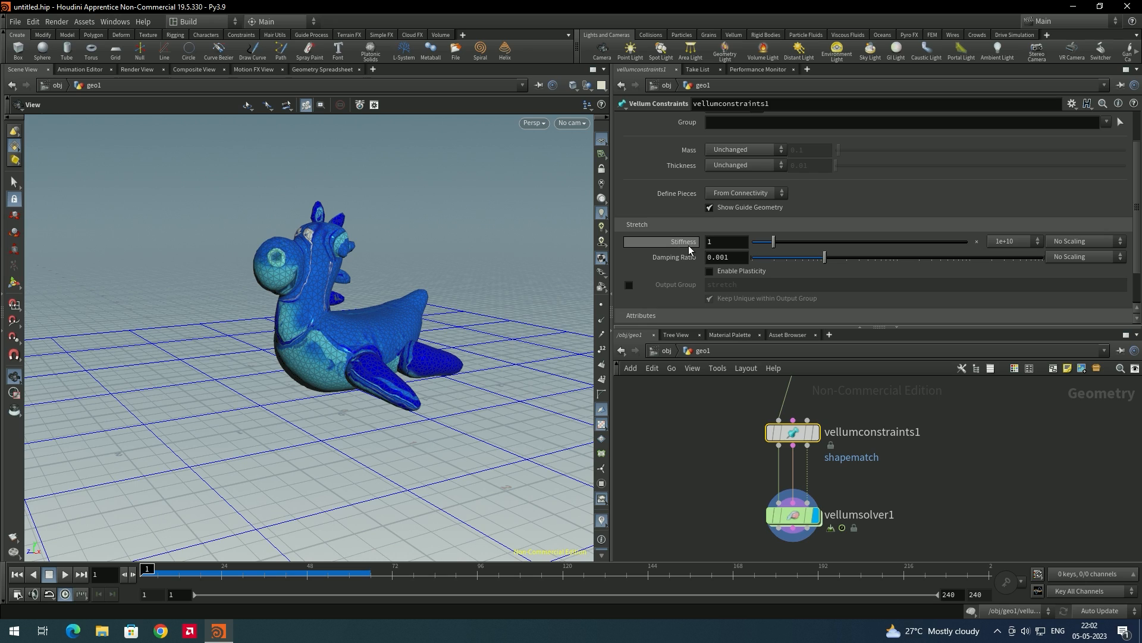
left_click(1023, 242)
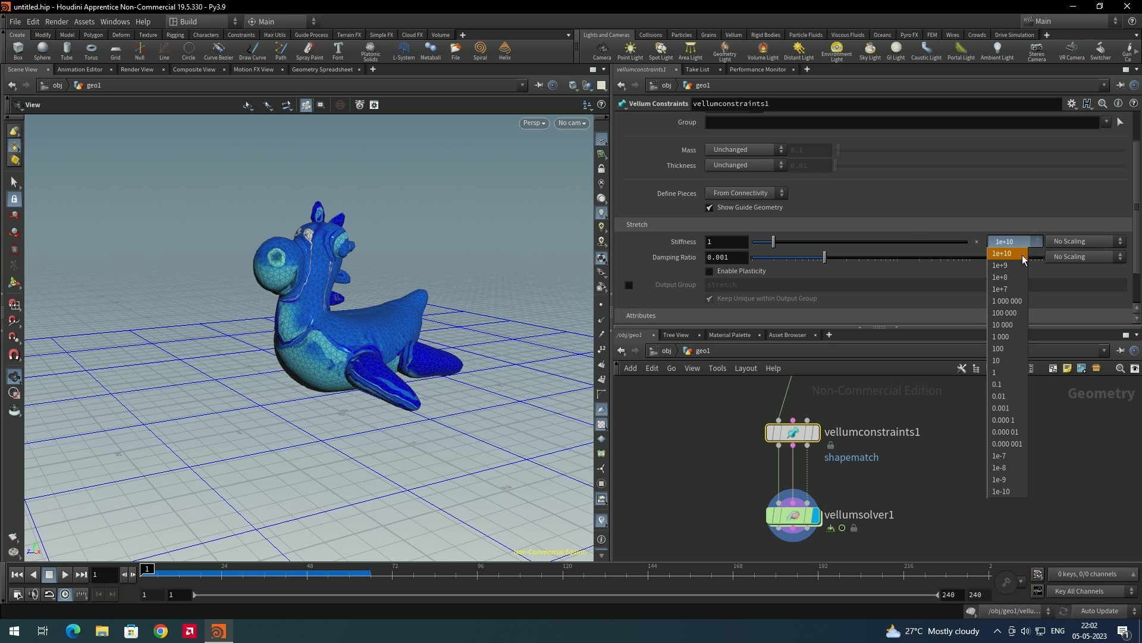
left_click(1013, 347)
left_click(65, 575)
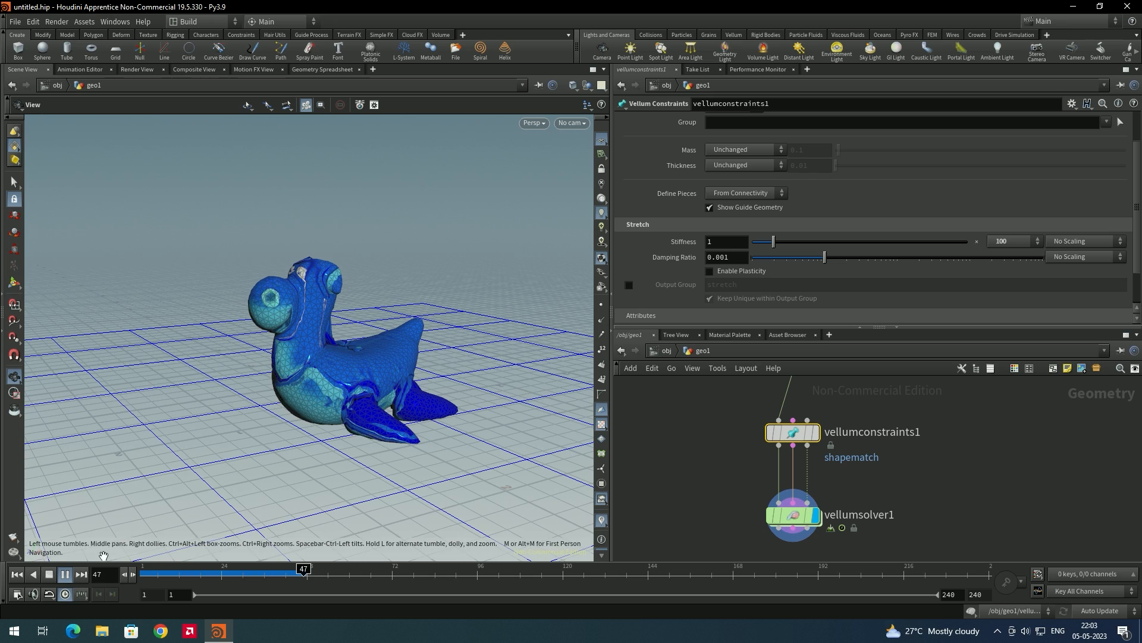
left_click(22, 572)
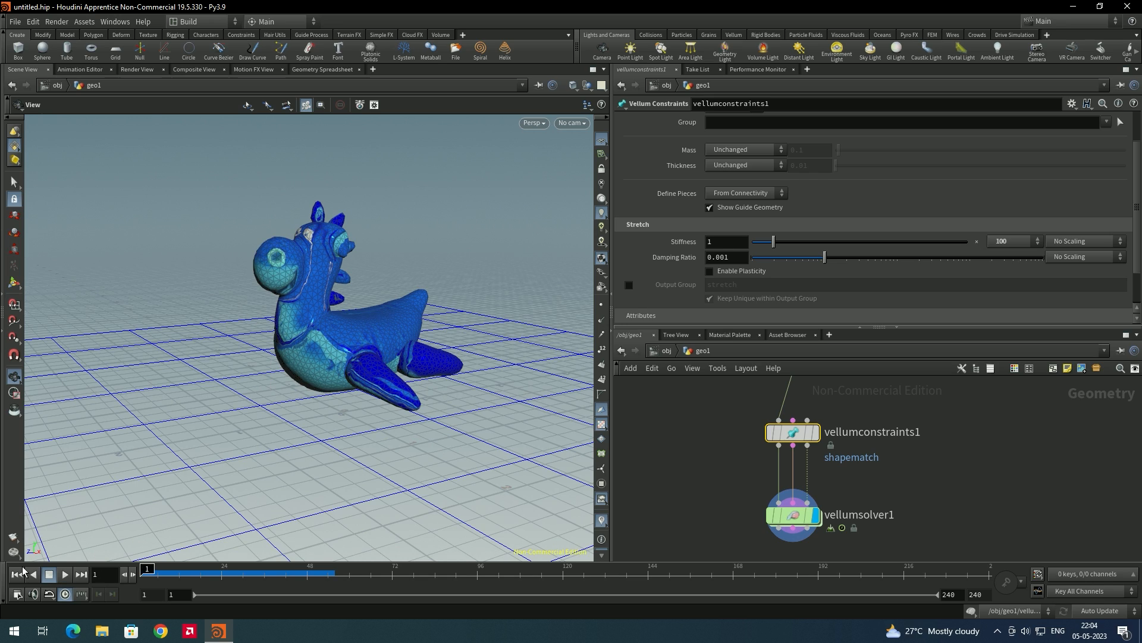
Step: Add a Tube node in the empty area beside the rubber toy chain
scroll(849, 459, "down", 3)
middle_click_drag(898, 461, 904, 507)
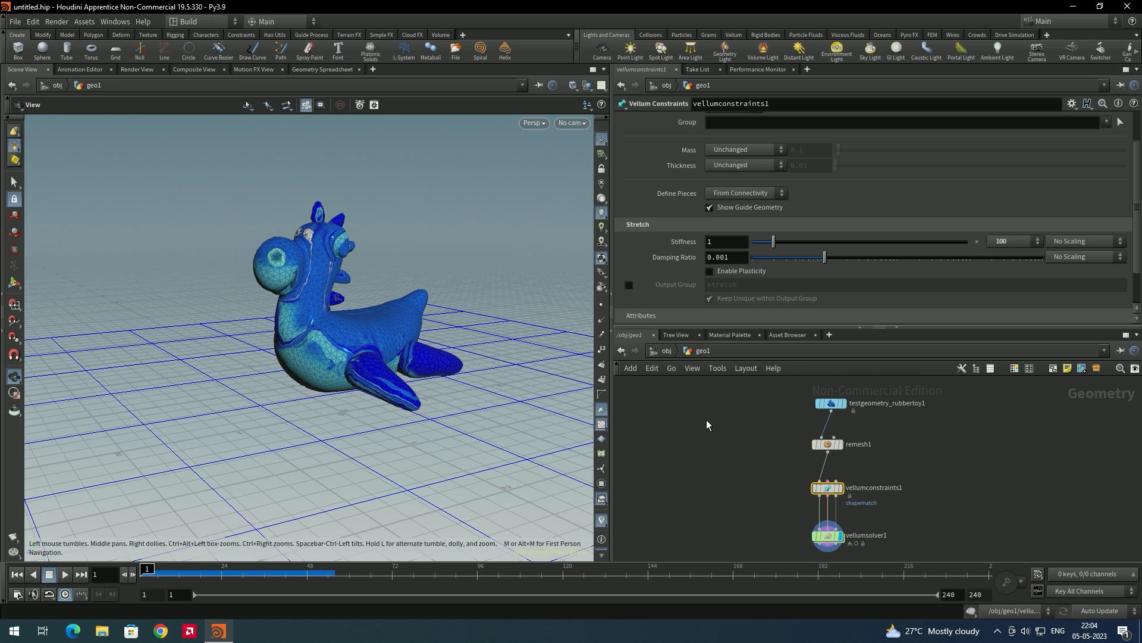
key("Tab")
type("tube")
key("Return")
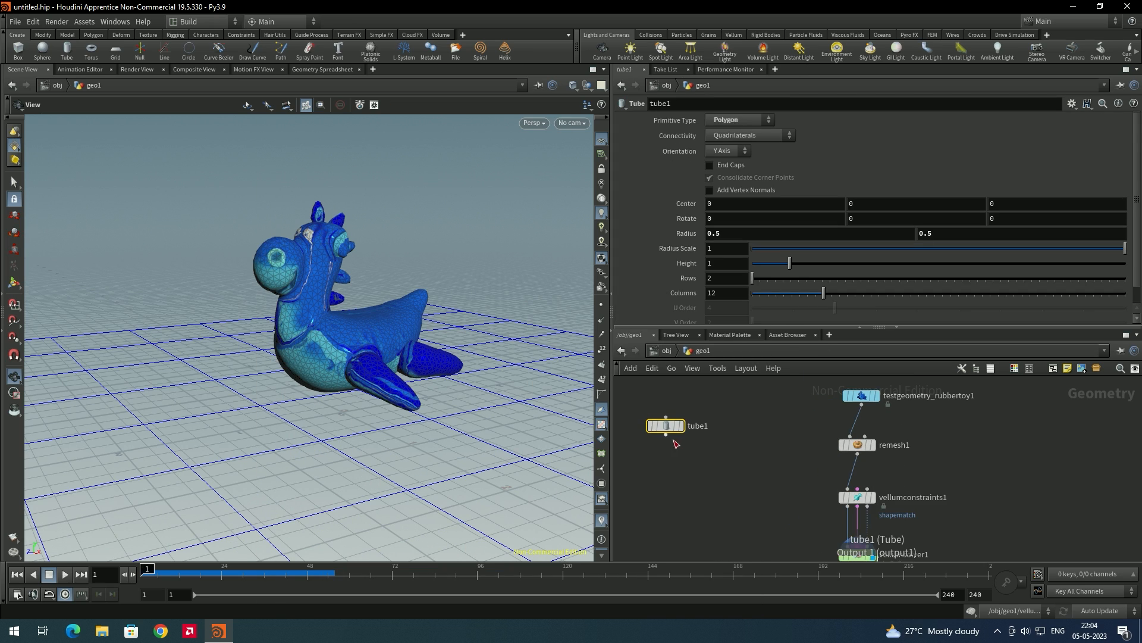
left_click(690, 434)
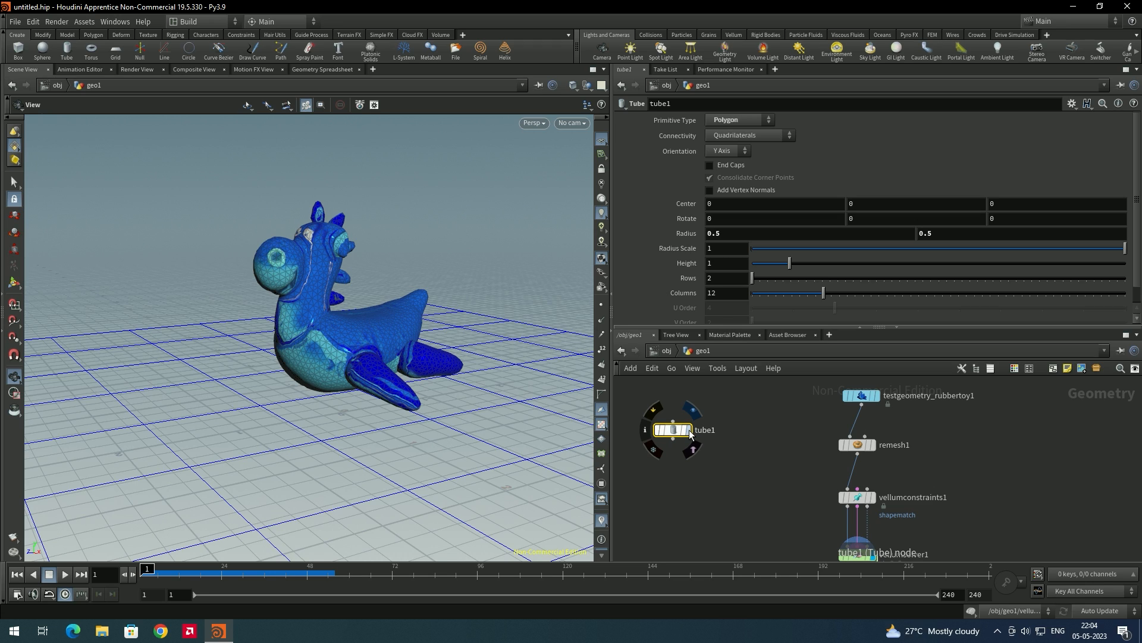
Step: Display the tube with end caps enabled and its height set to 0.26
left_click(689, 431)
left_click(729, 167)
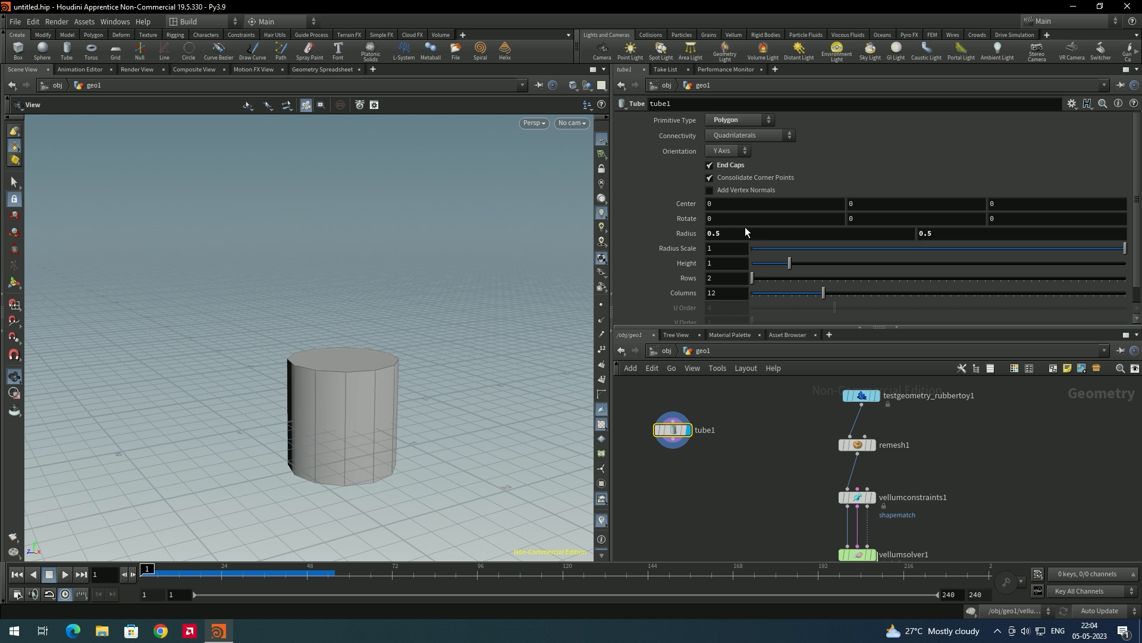
left_click_drag(789, 262, 762, 261)
Step: Select the tube's top cap face in the viewport
left_click_drag(364, 315, 354, 364)
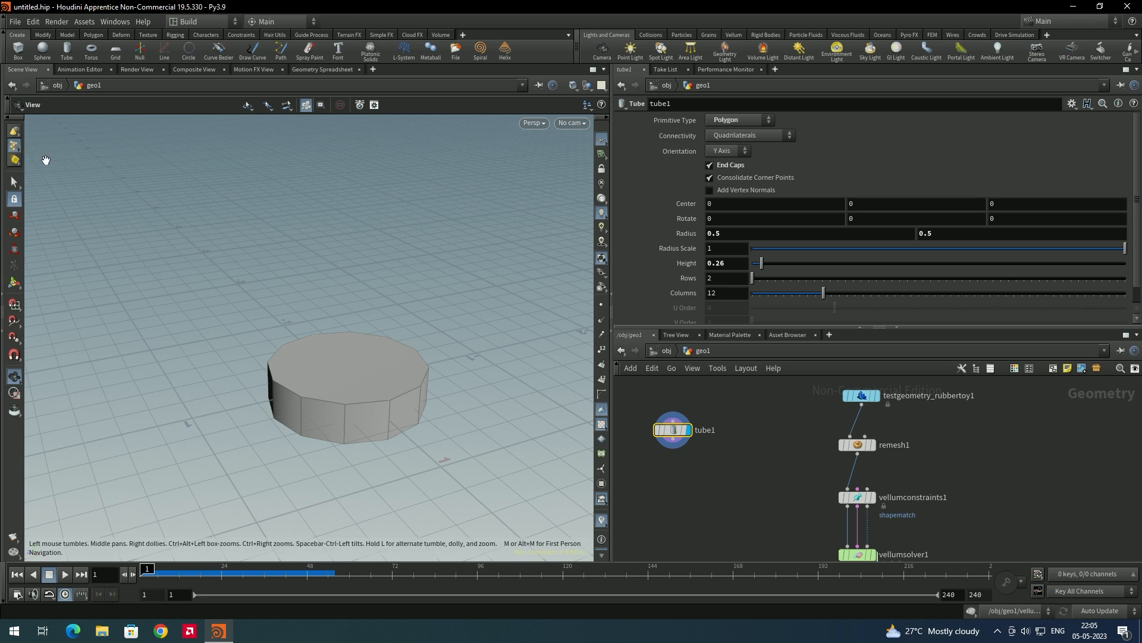
left_click(12, 149)
left_click(51, 164)
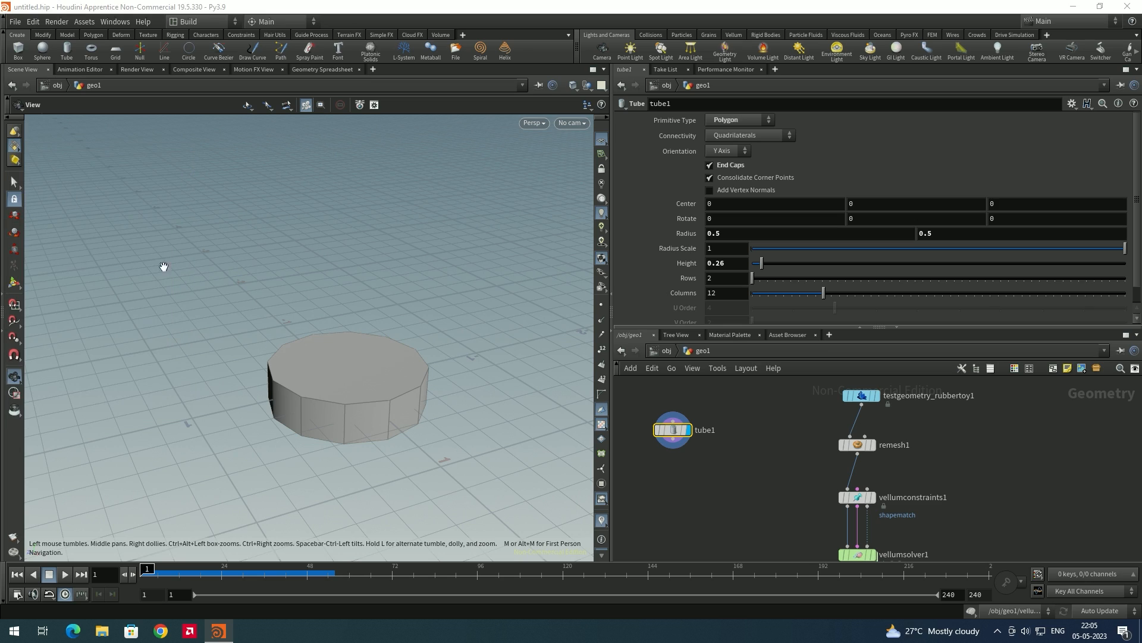
left_click(18, 185)
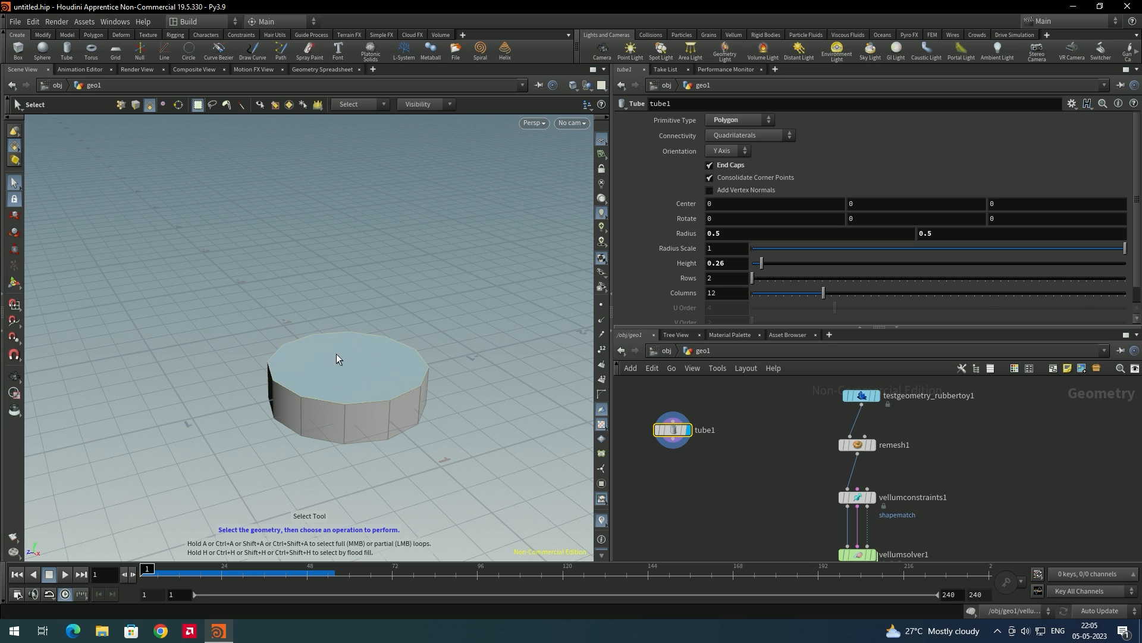
left_click(342, 362)
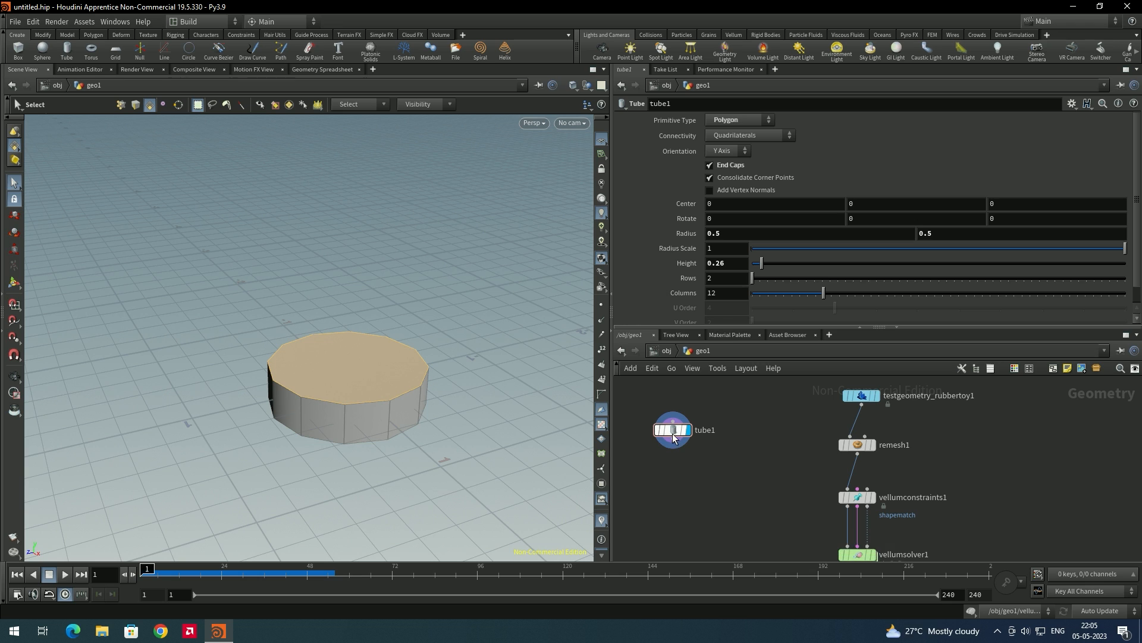
Step: Add a PolyExtrude node below the tube, connect the tube to its input and display it
key("Tab")
type("po")
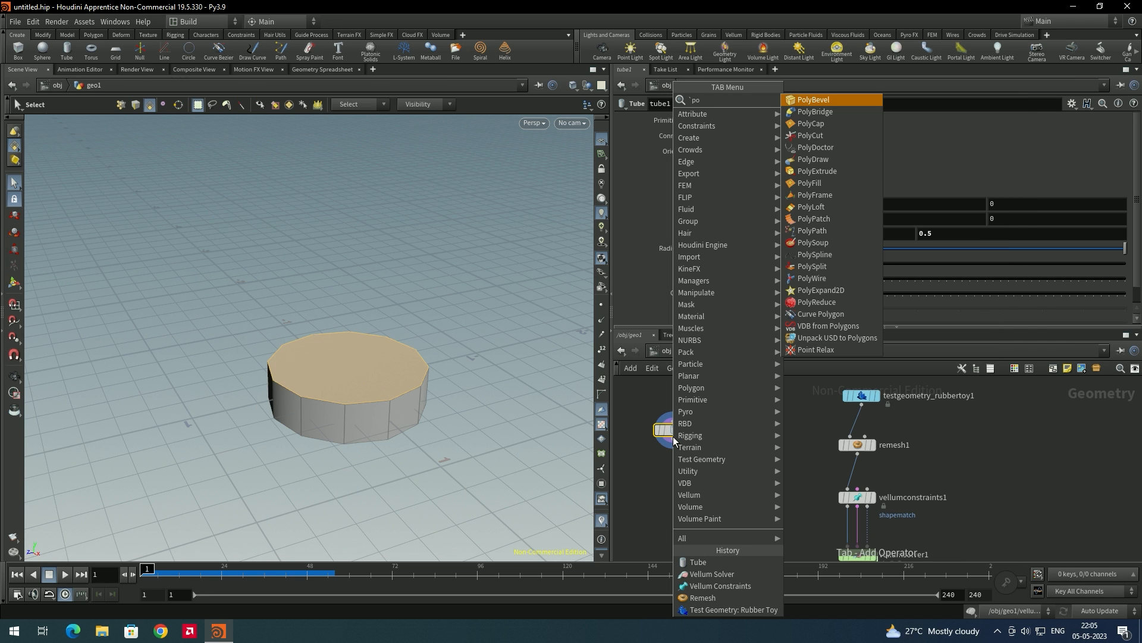
type("lyex")
key("Return")
left_click(680, 492)
left_click_drag(674, 442, 679, 483)
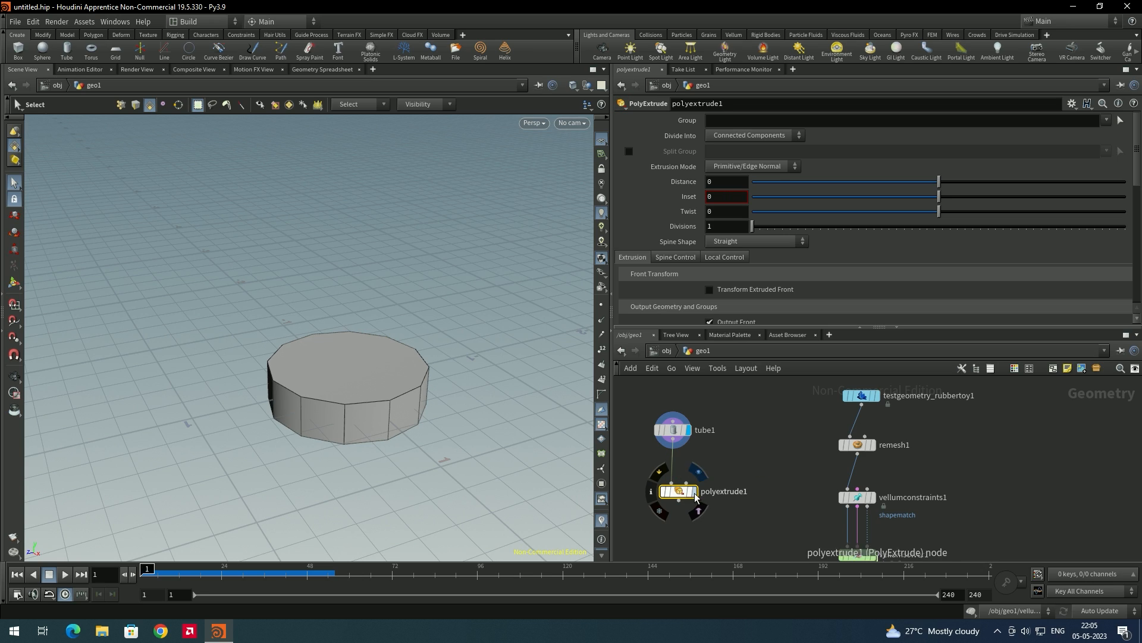
left_click(693, 492)
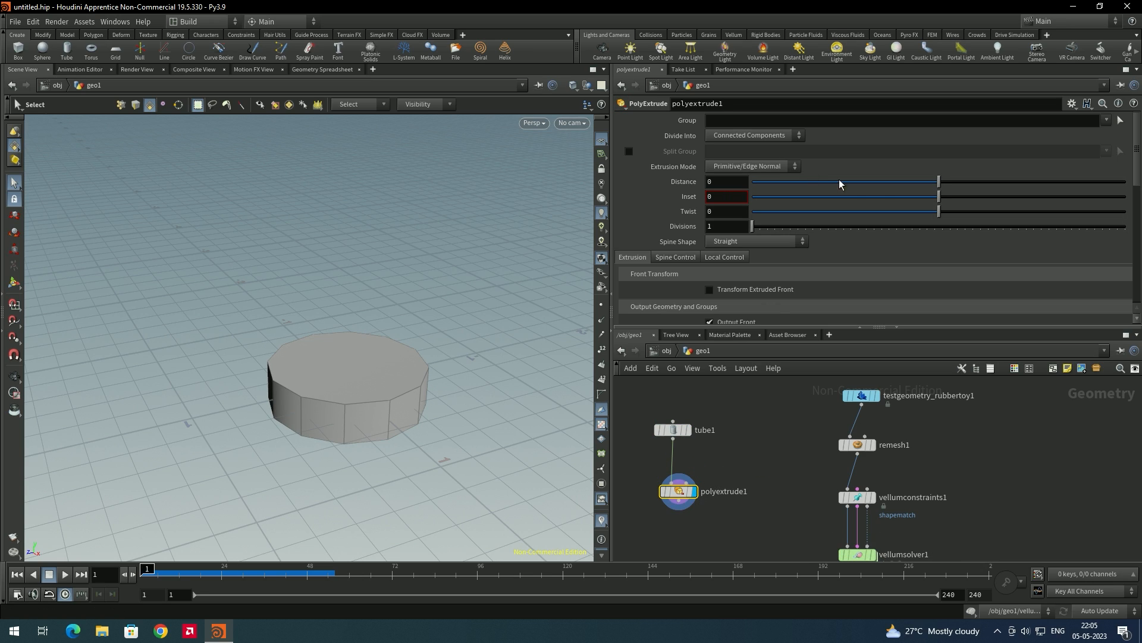
Step: Show primitive numbers, restrict the PolyExtrude to face 0 and set its inset to 0.142
left_click_drag(939, 182, 963, 184)
key("ctrl+z")
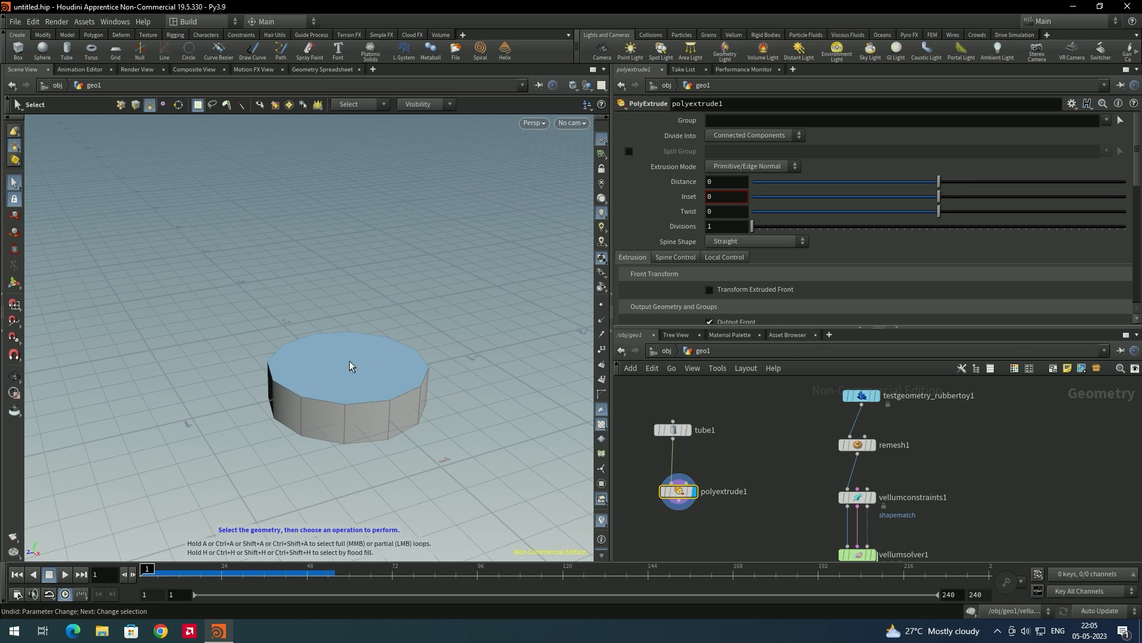
left_click(602, 379)
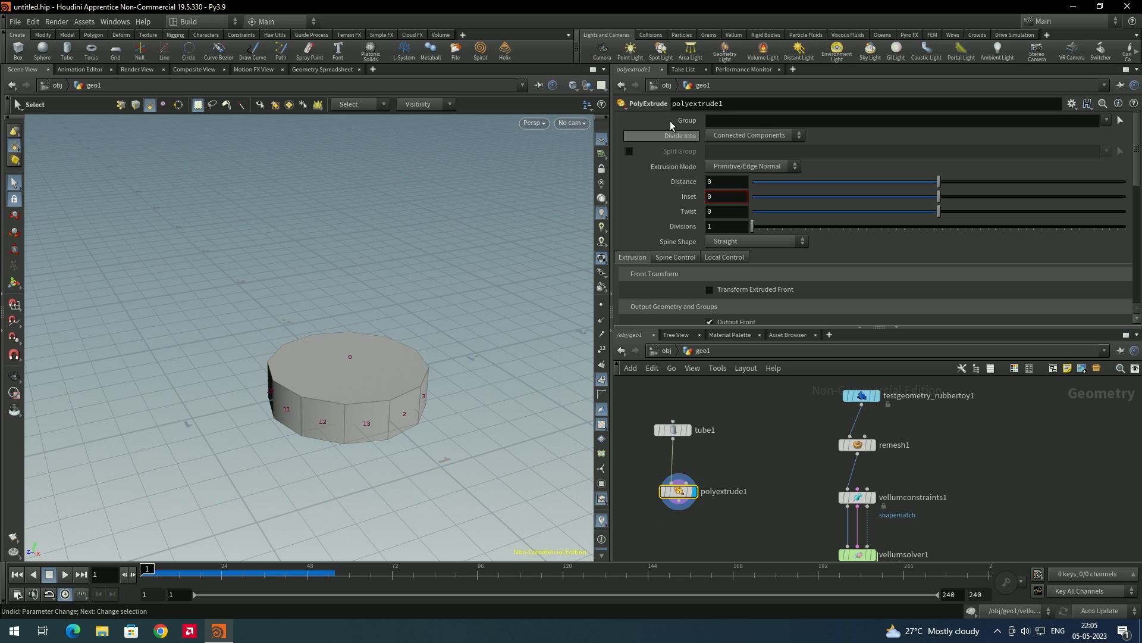
left_click(719, 124)
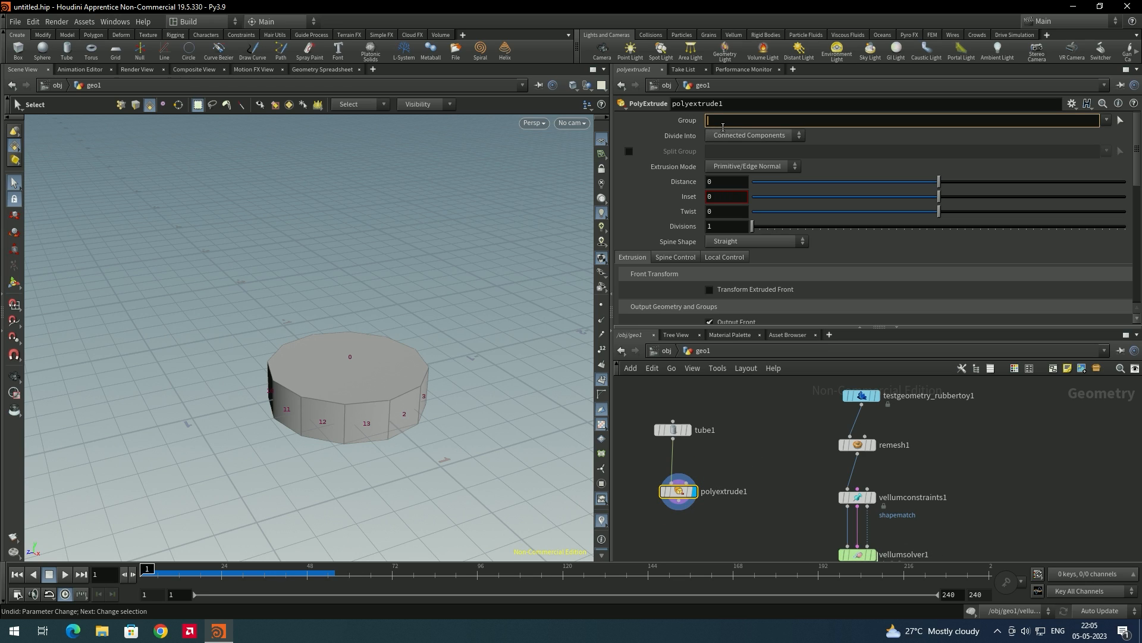
type("0")
key("Return")
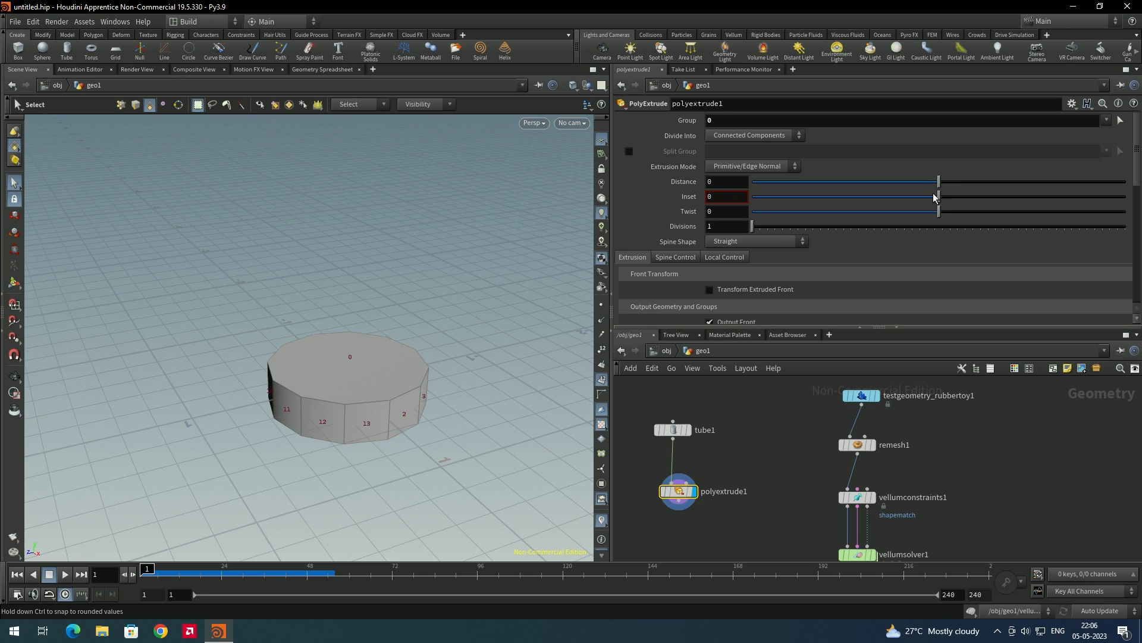
left_click_drag(940, 197, 966, 199)
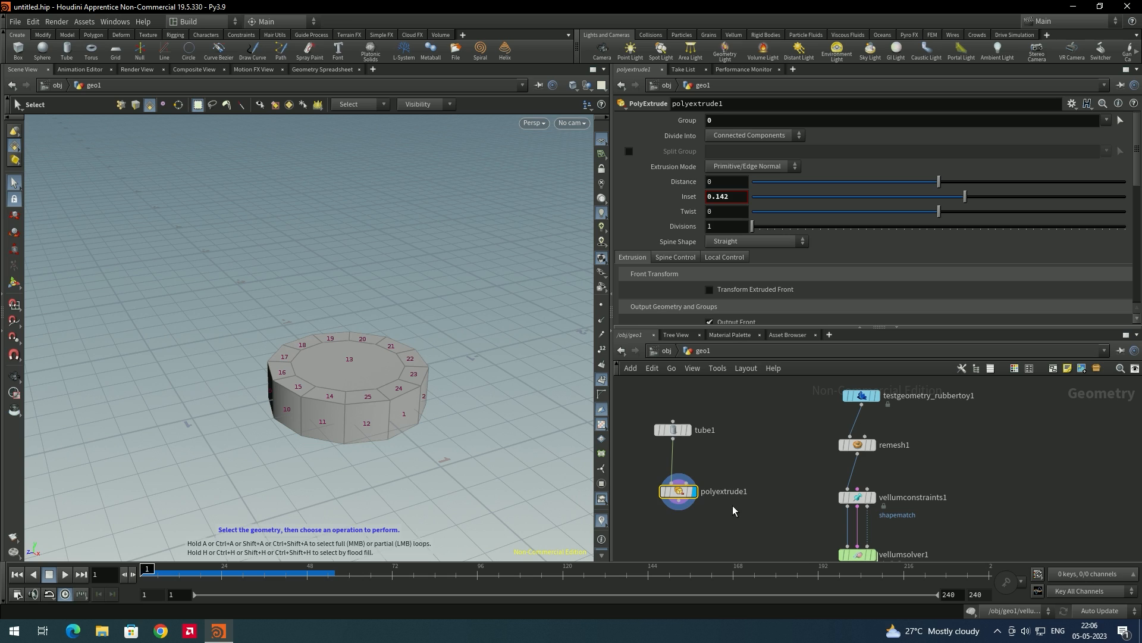
Step: Add a second PolyExtrude node below the first and connect the first one's output to it
left_click_drag(682, 494, 683, 485)
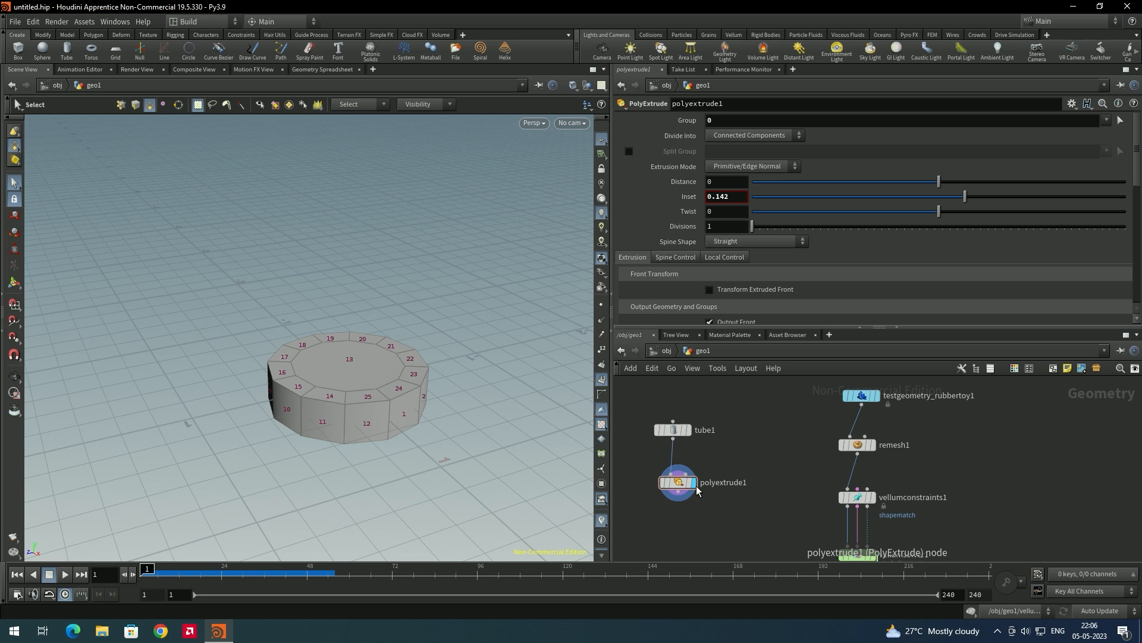
key("Tab")
type("pol")
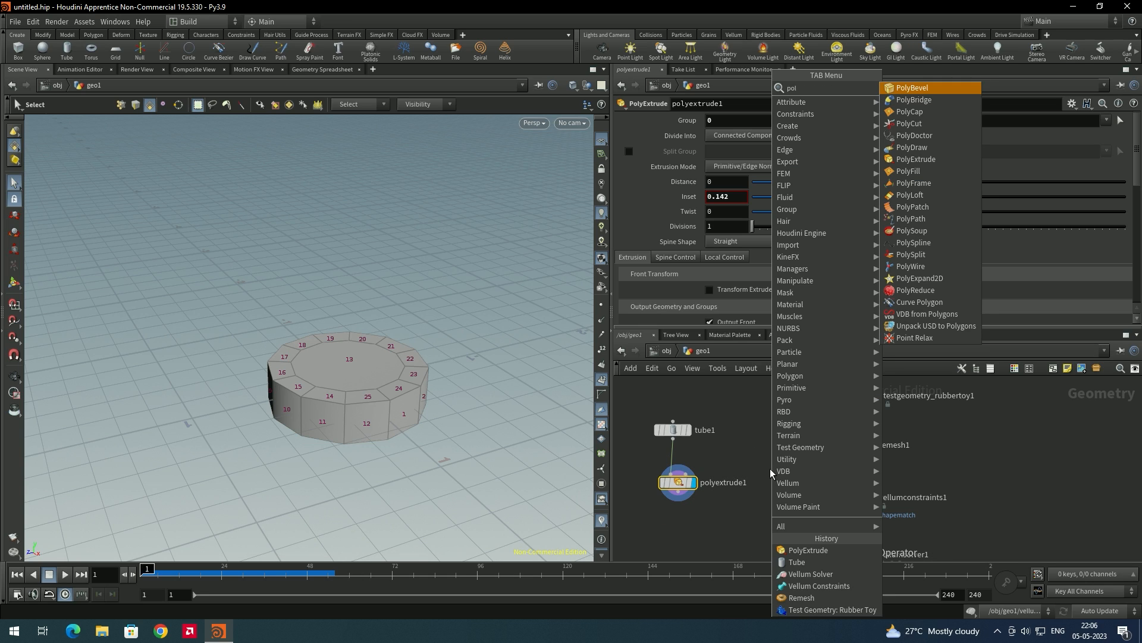
type("ye")
key("Return")
left_click(679, 533)
left_click_drag(678, 491, 672, 525)
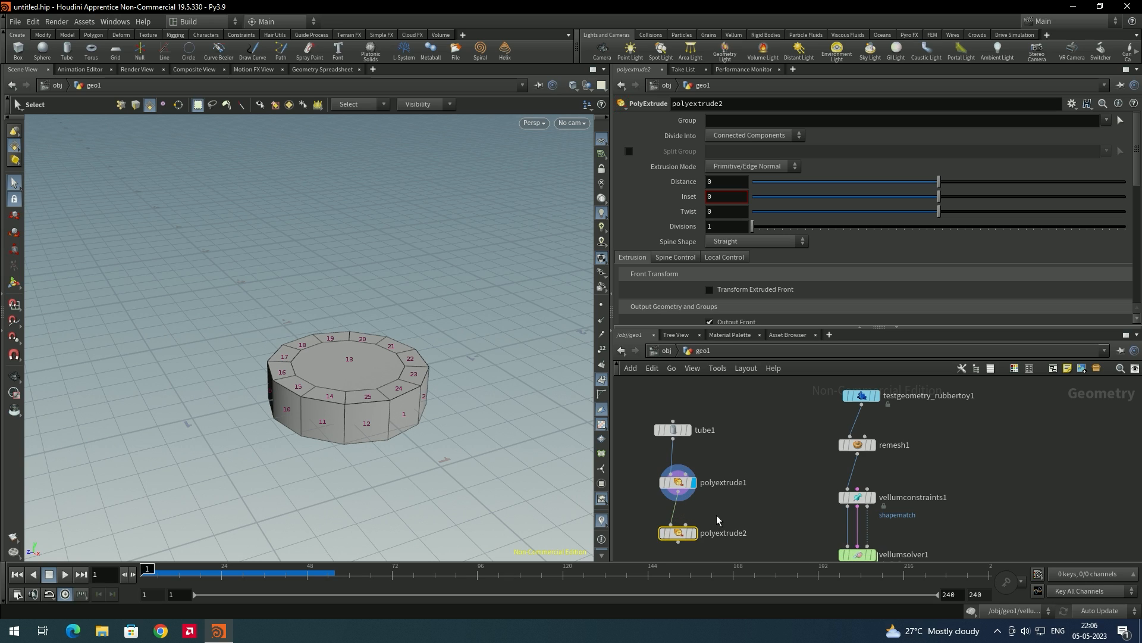
Step: Restrict the second PolyExtrude to face 13, display it and set its extrusion distance to 0.895
left_click(733, 122)
type("13")
key("Return")
left_click(694, 532)
left_click_drag(939, 182, 1106, 185)
Step: Move the tube and both PolyExtrude nodes together to the other side of the rubber toy chain
mouse_move(638, 394)
left_mouse_down()
mouse_move(690, 448)
mouse_move(739, 540)
left_mouse_up()
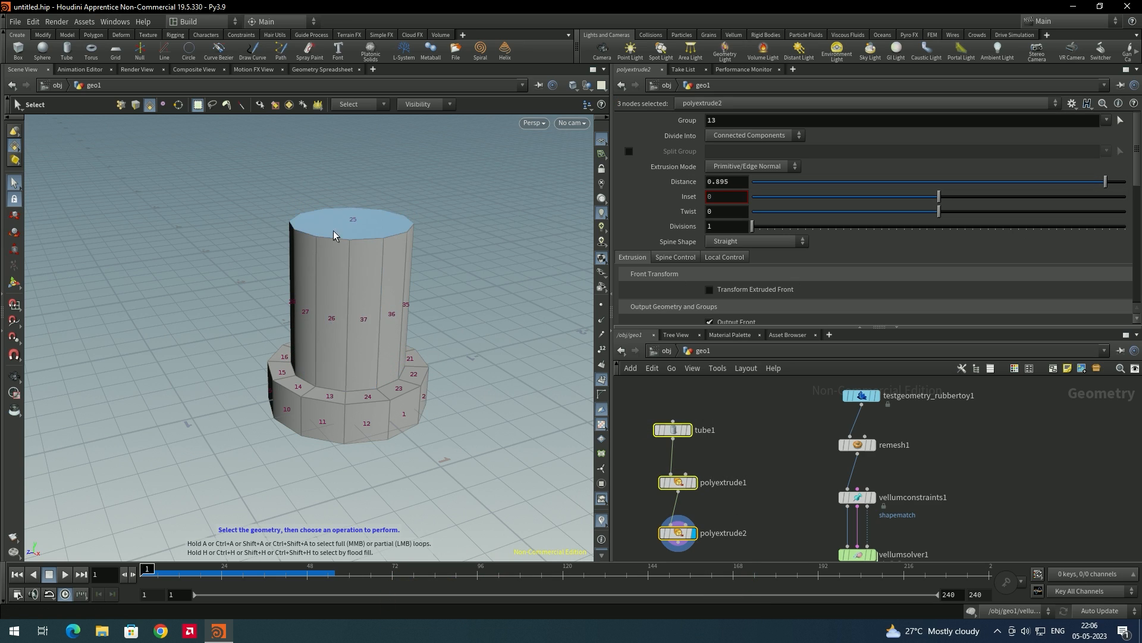
left_click(656, 414)
left_click_drag(655, 415, 1007, 503)
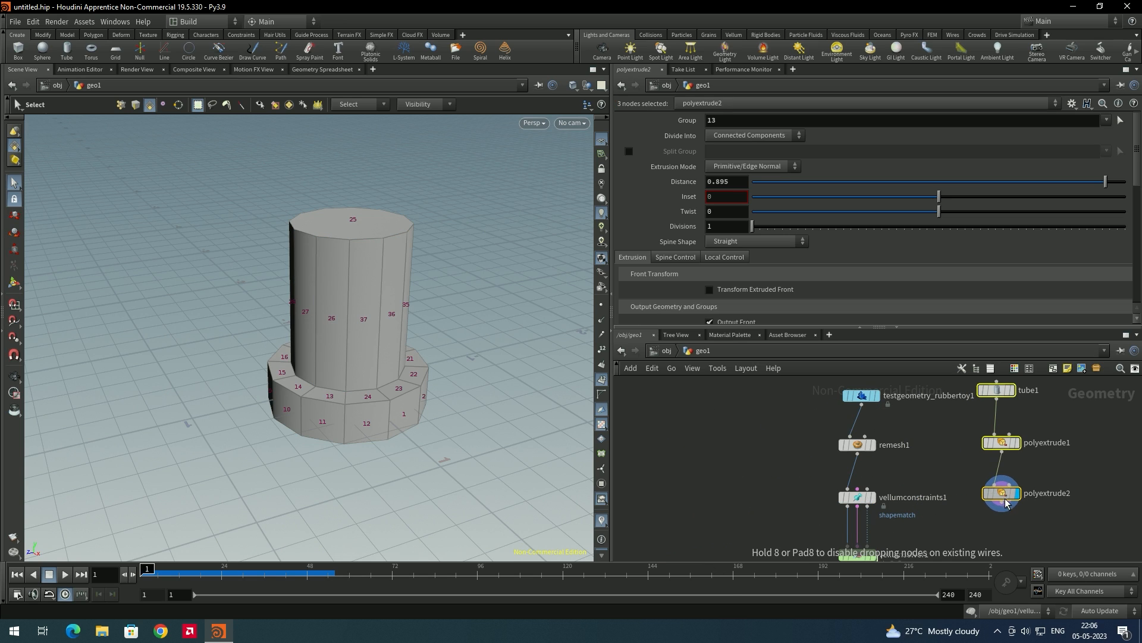
scroll(860, 490, "up", 5)
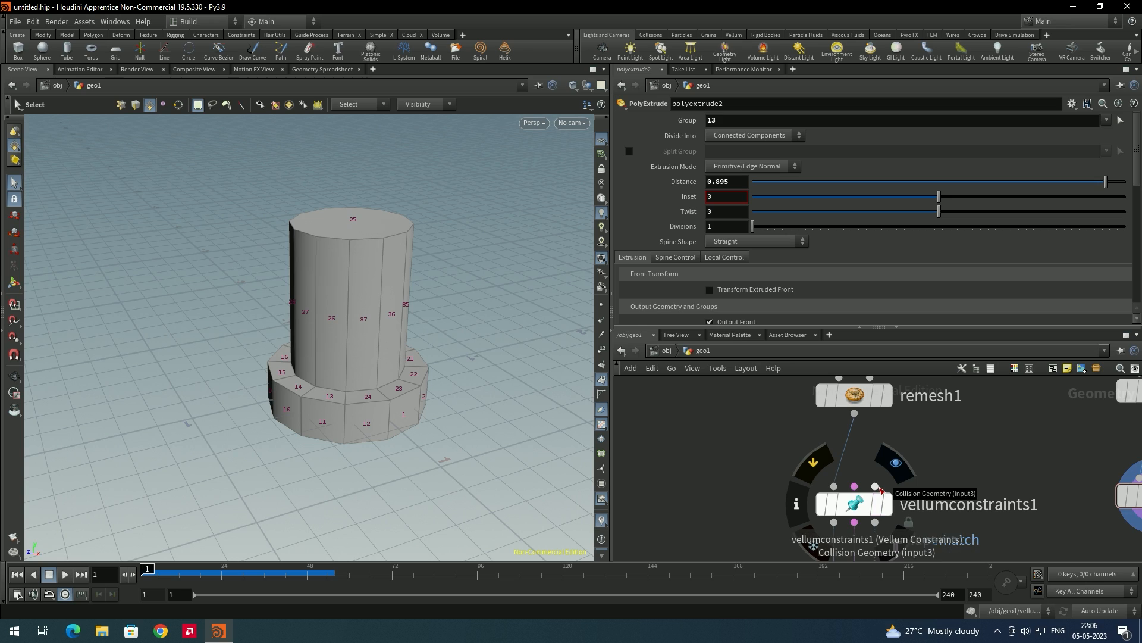
middle_click_drag(932, 454, 861, 444)
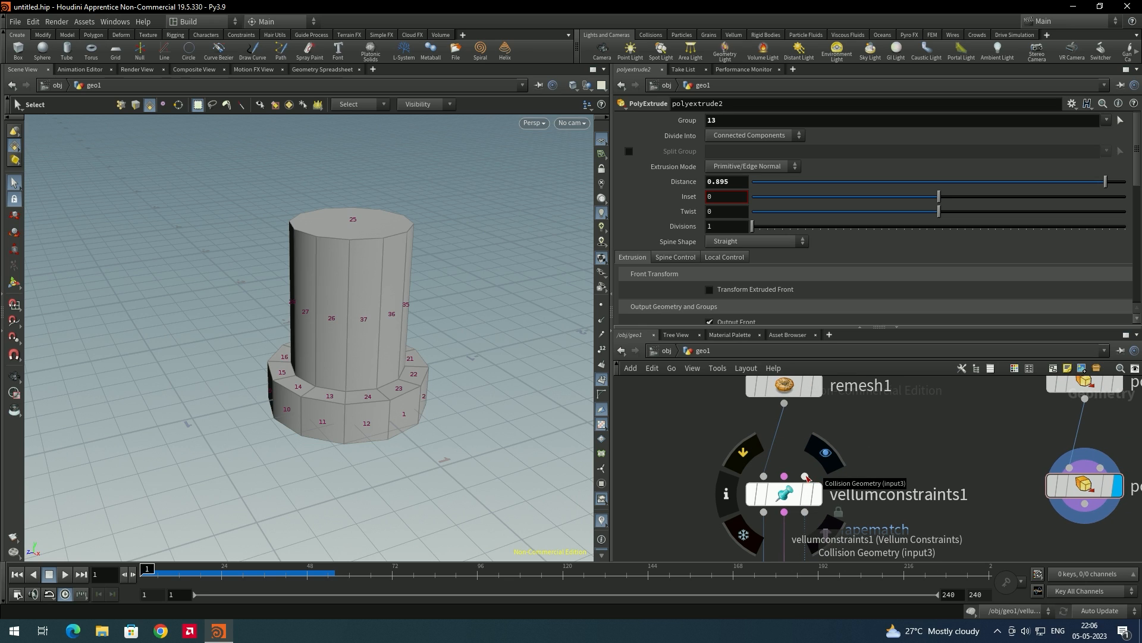
scroll(821, 476, "down", 5)
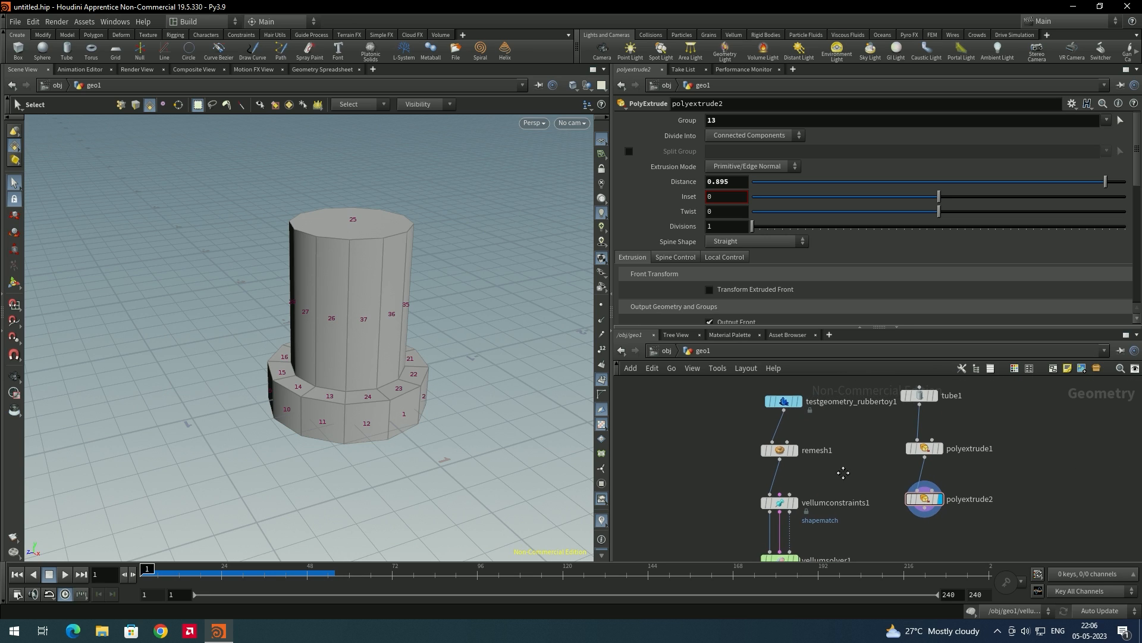
scroll(803, 417, "down", 1)
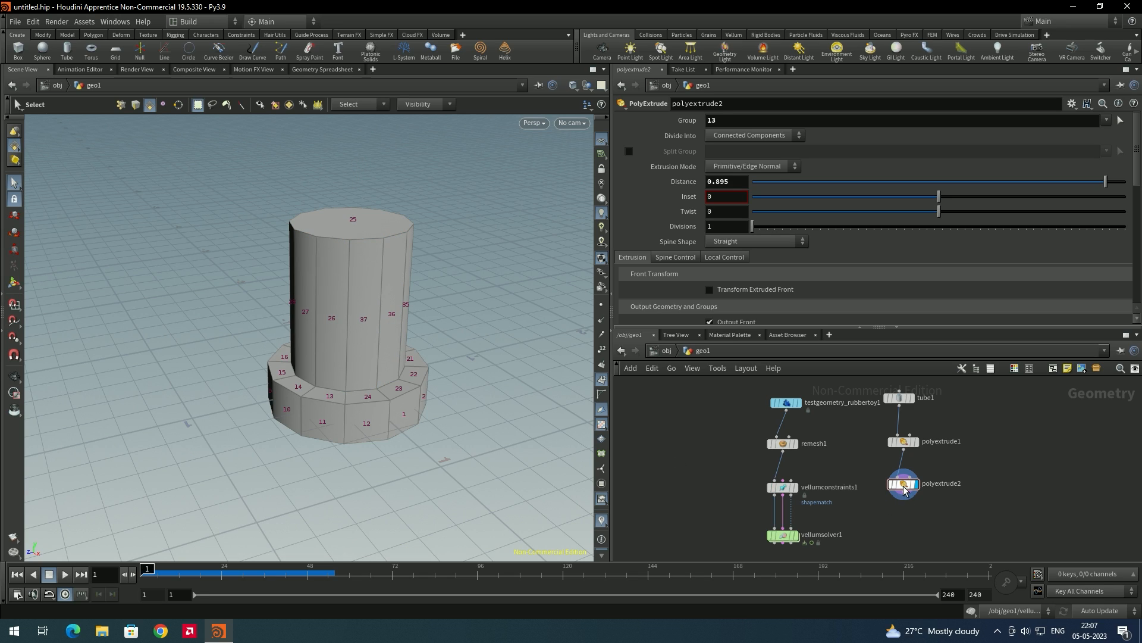
Step: Add a Transform node after the second PolyExtrude, display it and hide the primitive numbers
mouse_move(909, 487)
left_click_drag(908, 483, 903, 471)
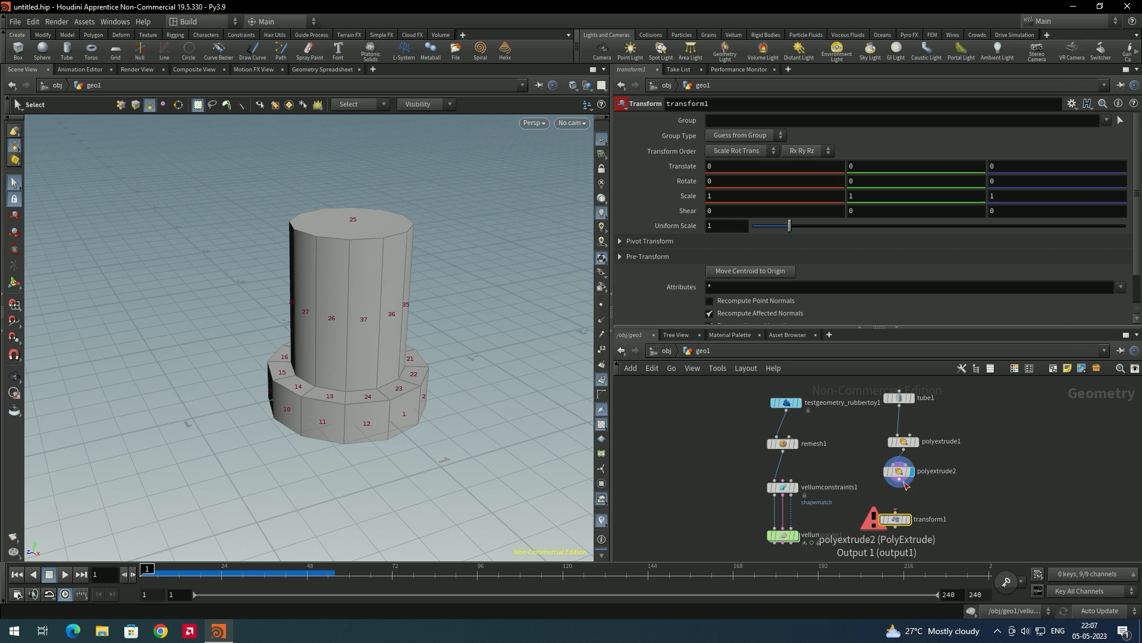
left_click_drag(899, 479, 900, 515)
left_click(907, 520)
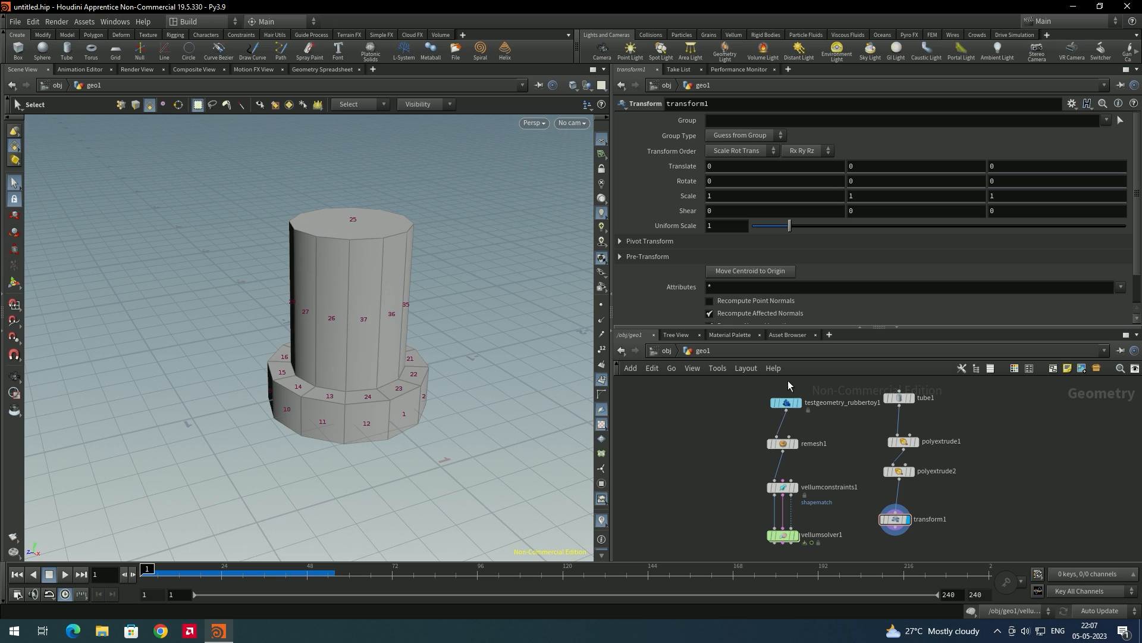
left_click(602, 379)
left_click(895, 519)
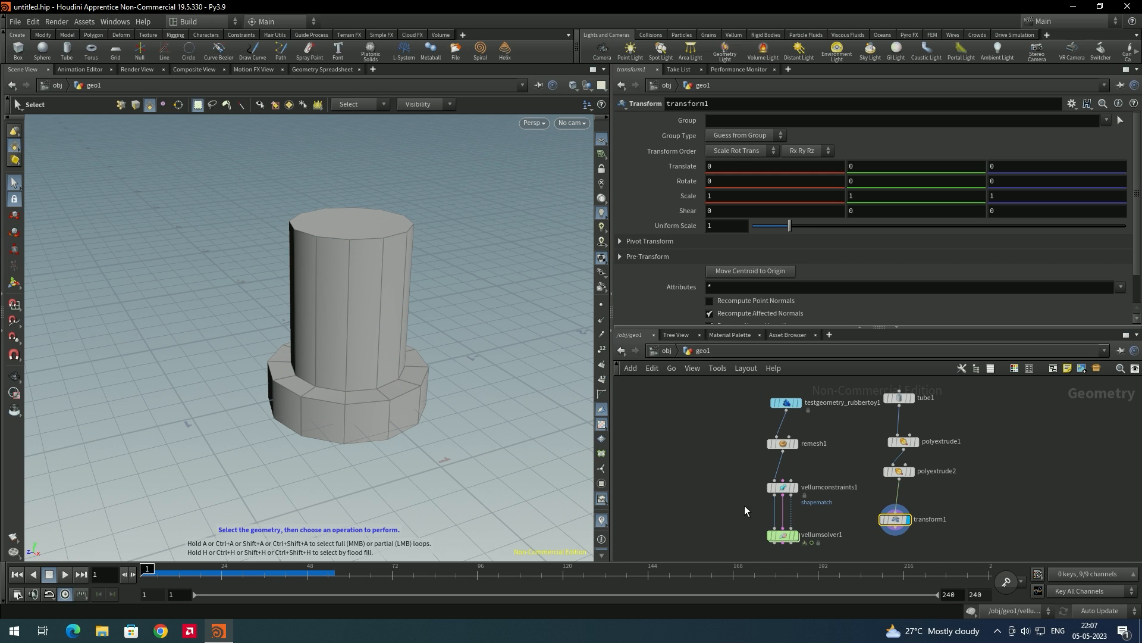
Step: Set the Transform's uniform scale to 2.38 and keyframe its Y translation of 2.3 at frame 1
left_click(795, 535)
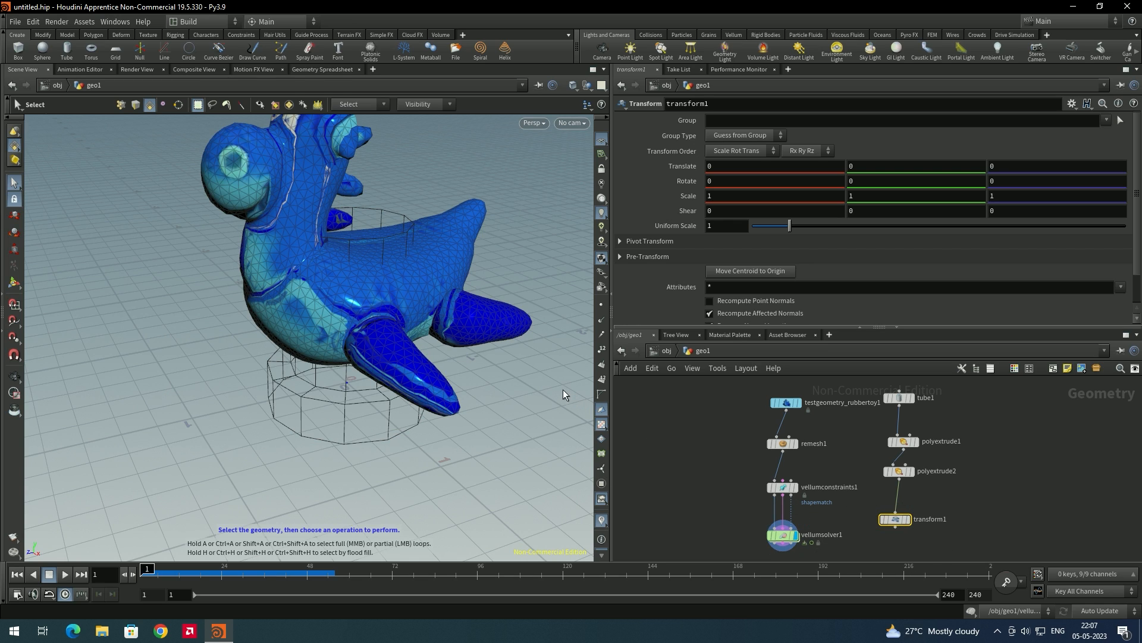
left_click_drag(791, 224, 841, 235)
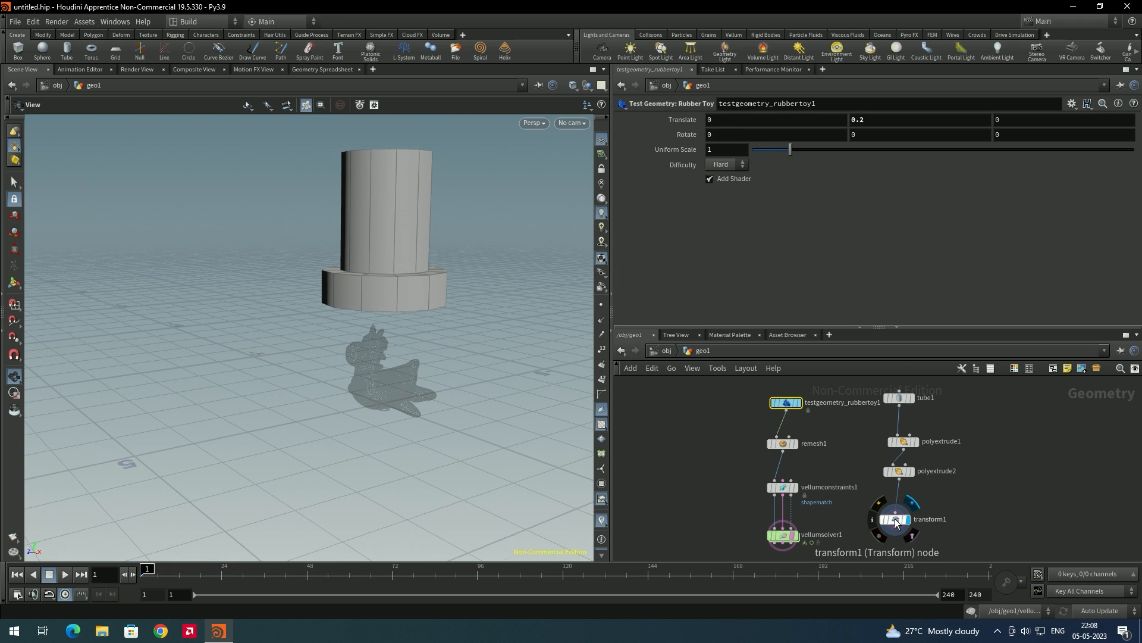
left_click(893, 519)
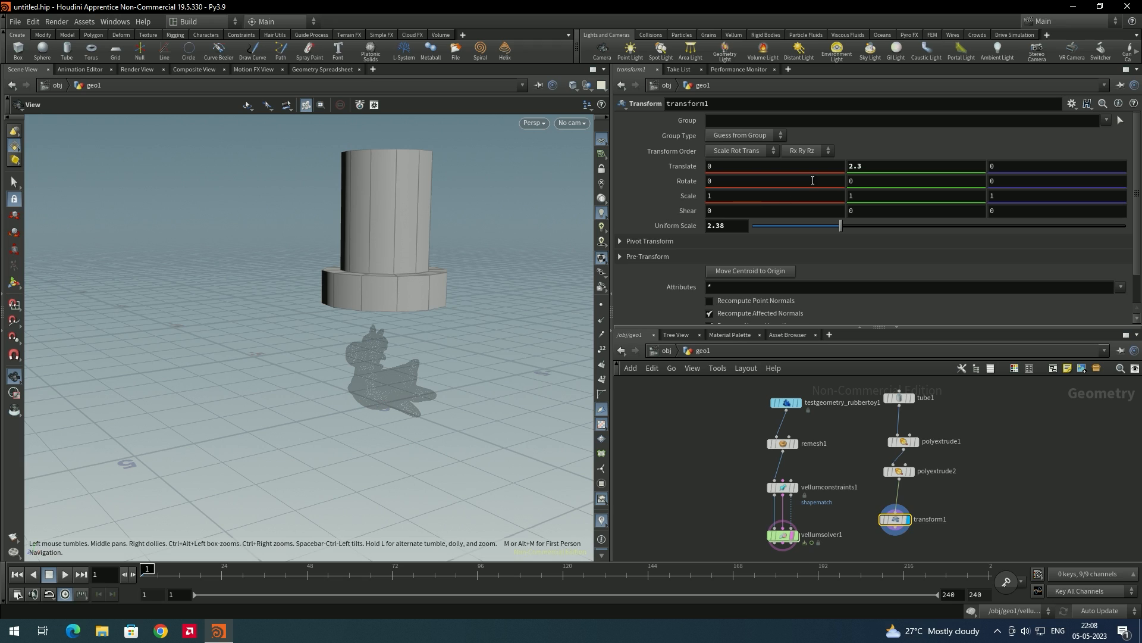
left_click(870, 165, "alt")
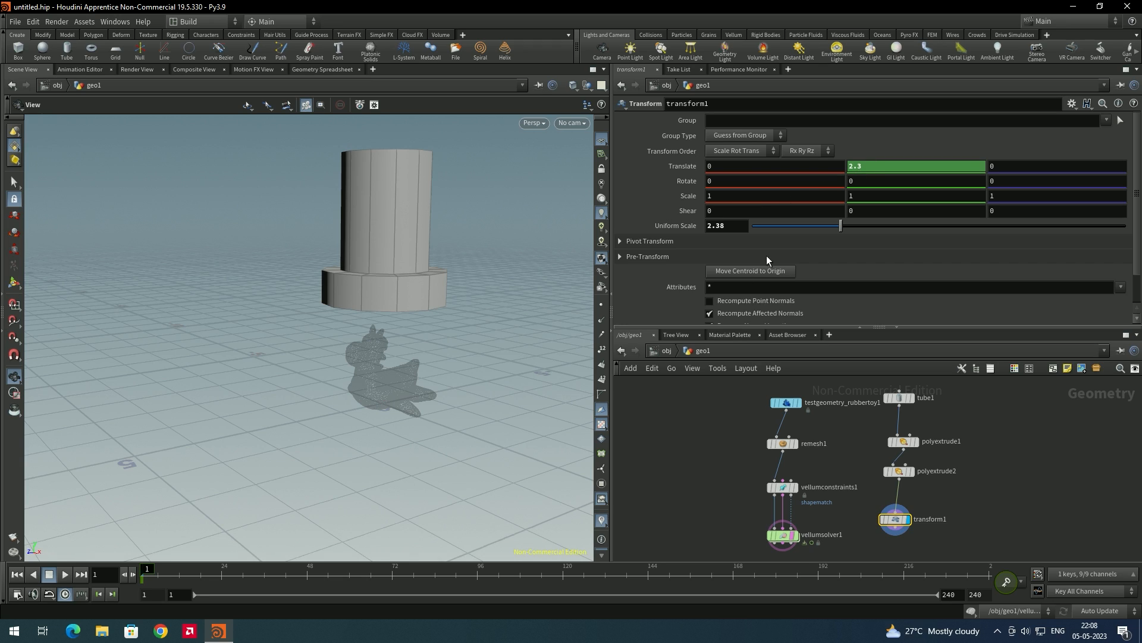
Step: Disable the dynamics simulation and move the timeline to frame 30
left_click(165, 576)
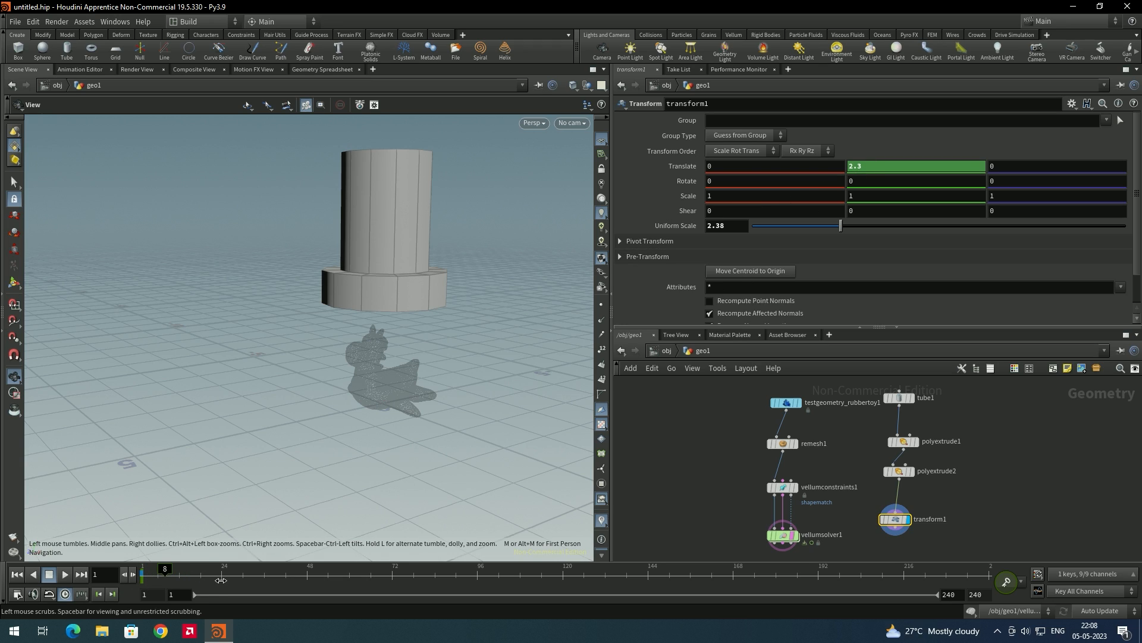
left_click(221, 581)
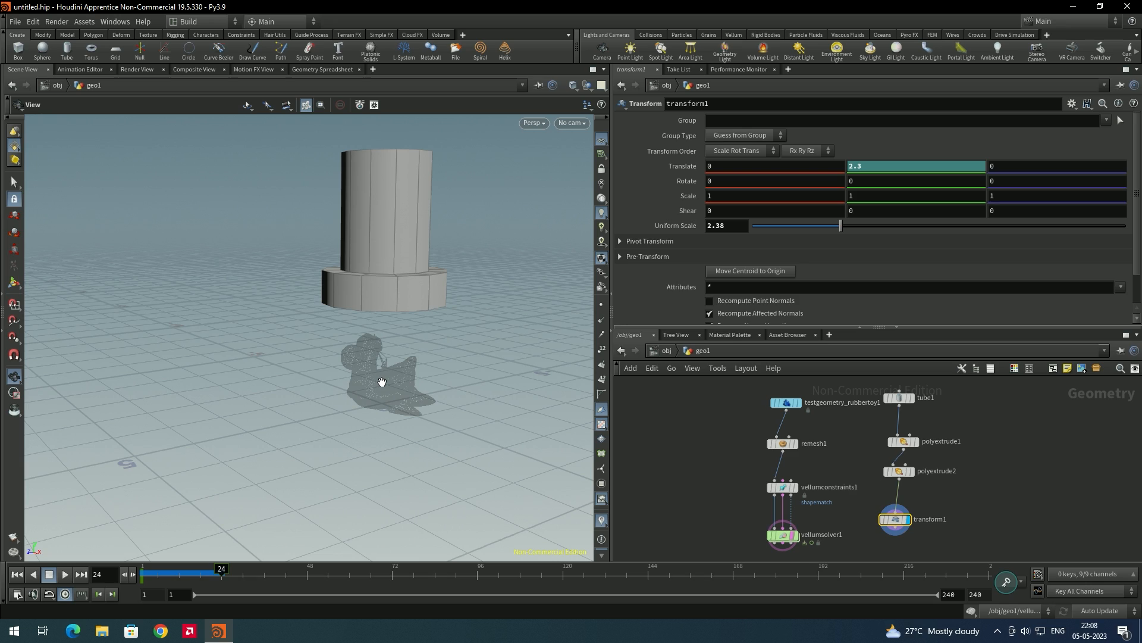
left_click(974, 613)
left_click(247, 569)
mouse_move(247, 570)
left_mouse_down()
mouse_move(309, 569)
mouse_move(137, 567)
mouse_move(224, 569)
mouse_move(244, 584)
left_mouse_up()
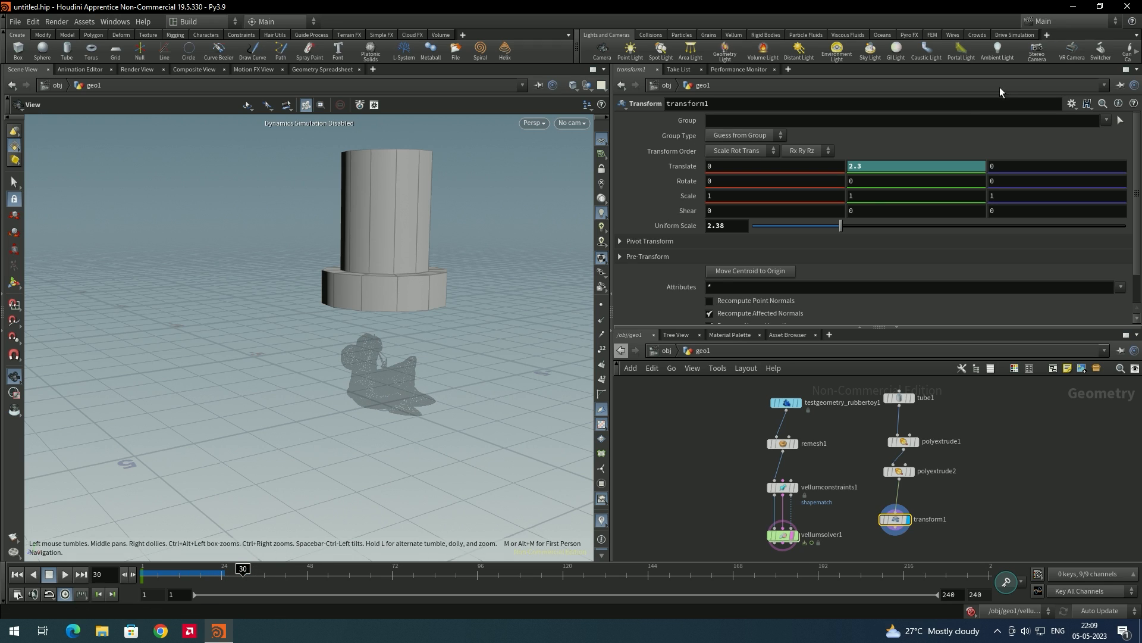
Step: Lower the Transform's Y translation to 0.5 and keyframe it at frame 30
middle_click_drag(860, 167, 782, 176)
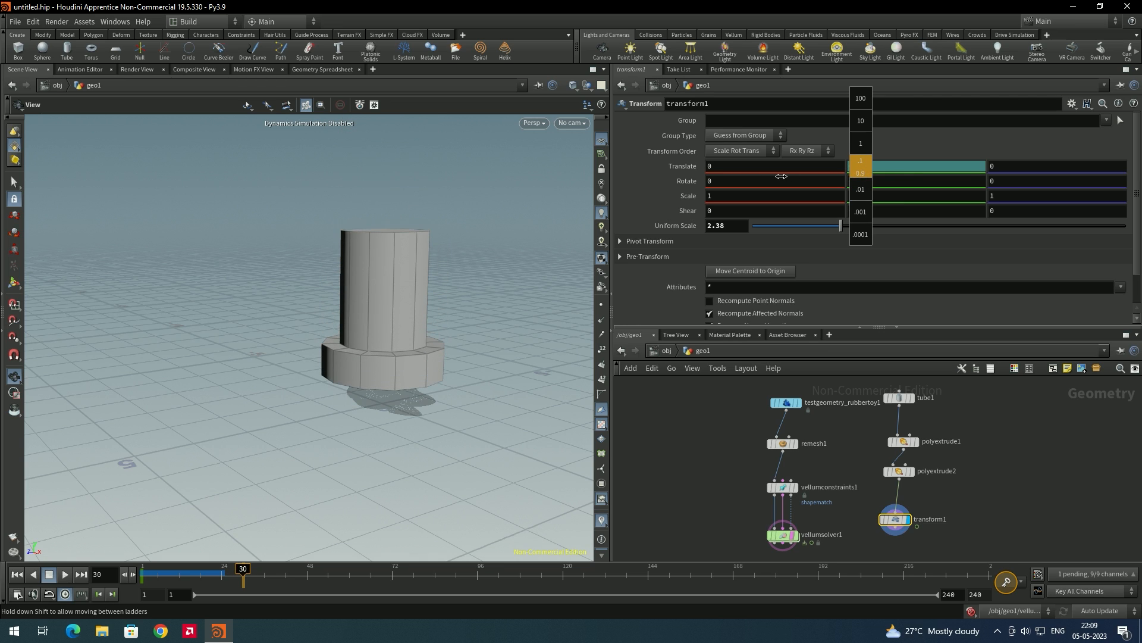
middle_click_drag(863, 171, 863, 171)
left_click_drag(525, 363, 505, 333)
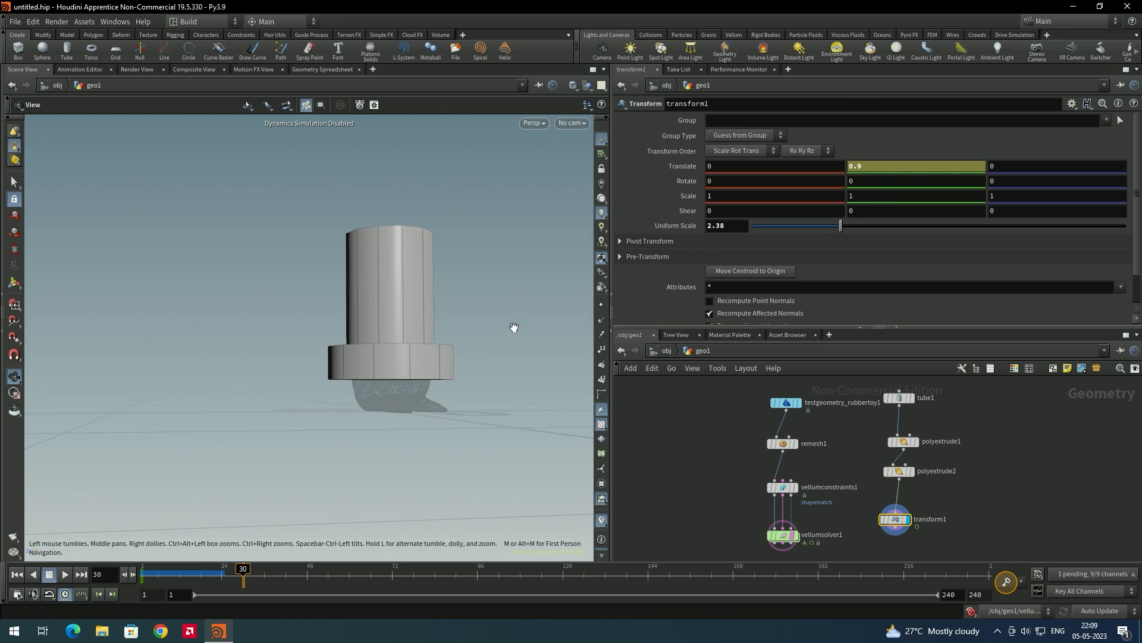
middle_click_drag(871, 163, 842, 168)
left_click_drag(433, 331, 436, 361)
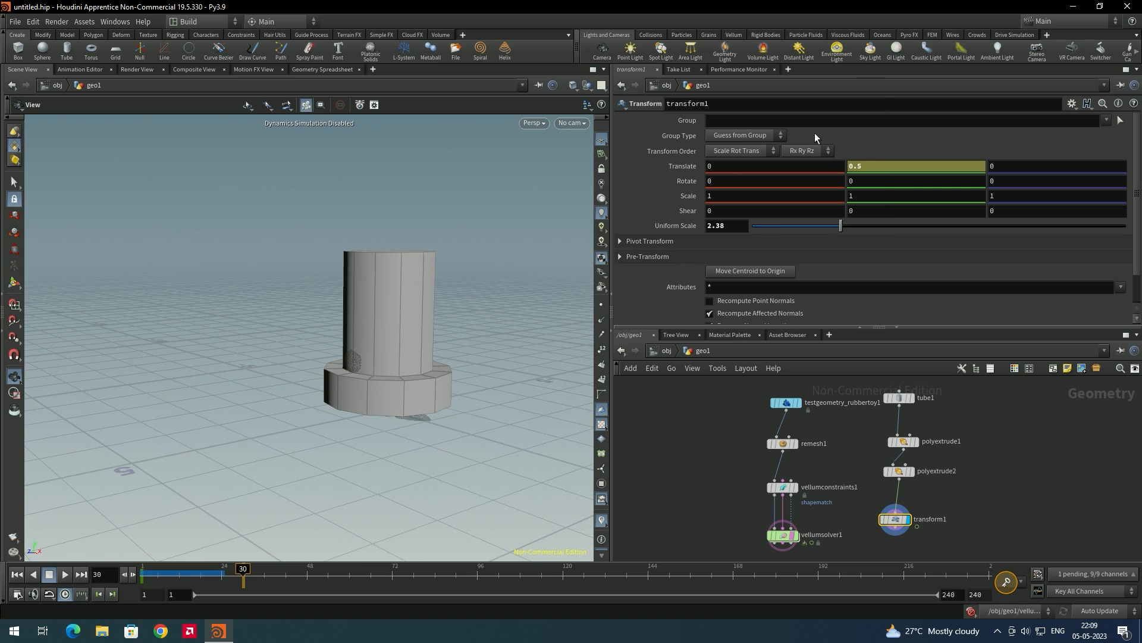
left_click(871, 167, "alt")
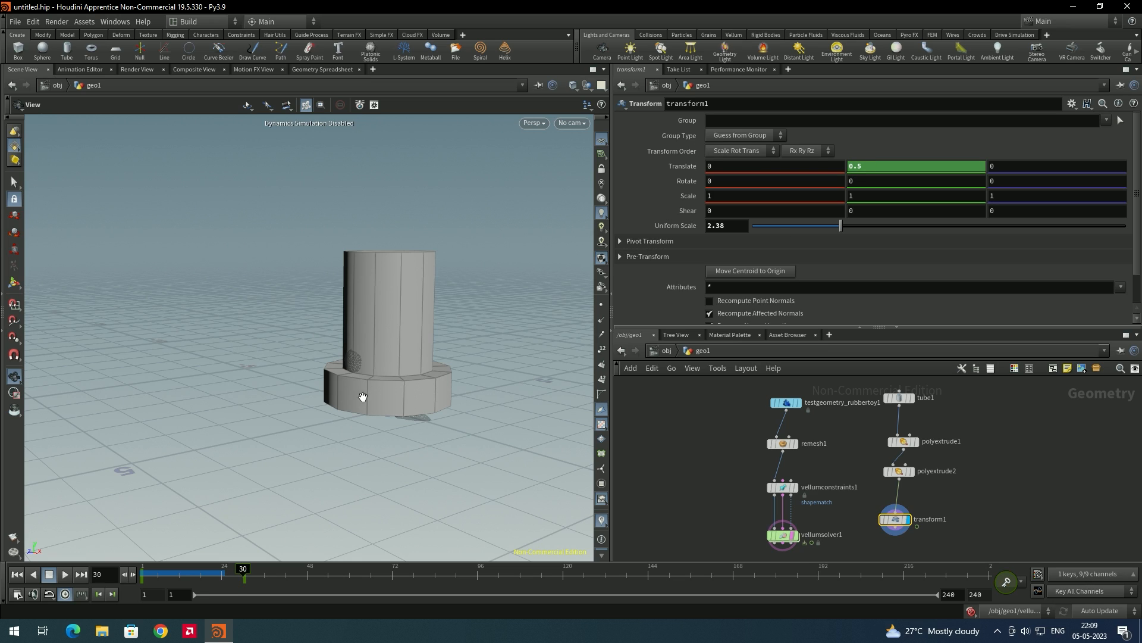
Step: Keyframe a raised Y translation for the Transform at frame 95, and play the animation from frame 1
left_click_drag(291, 569, 483, 579)
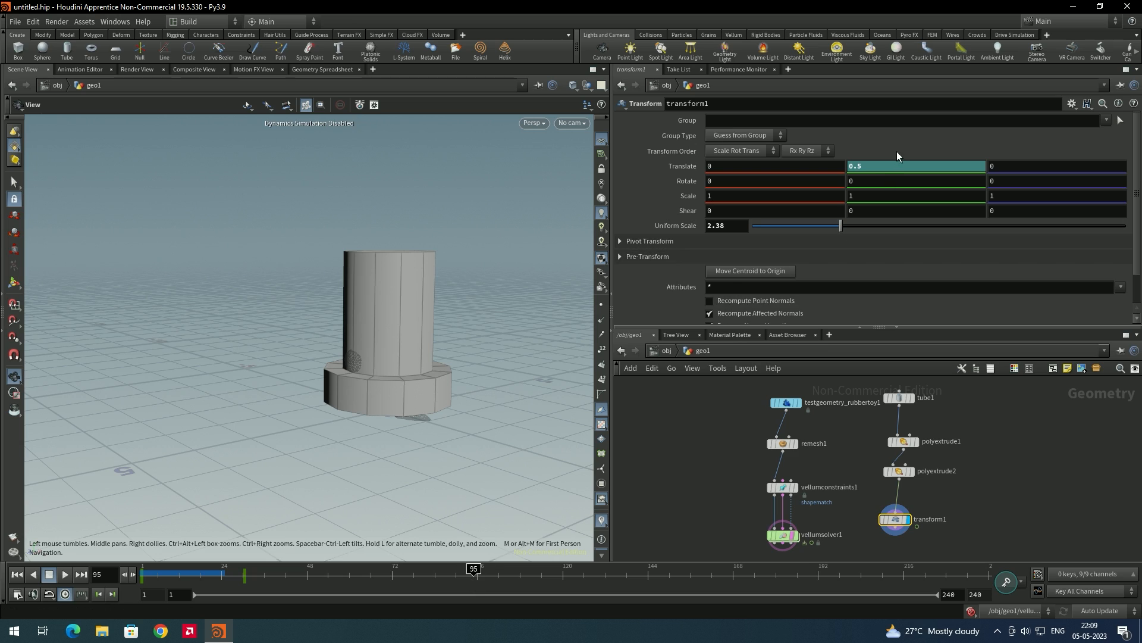
middle_click_drag(878, 167, 932, 179)
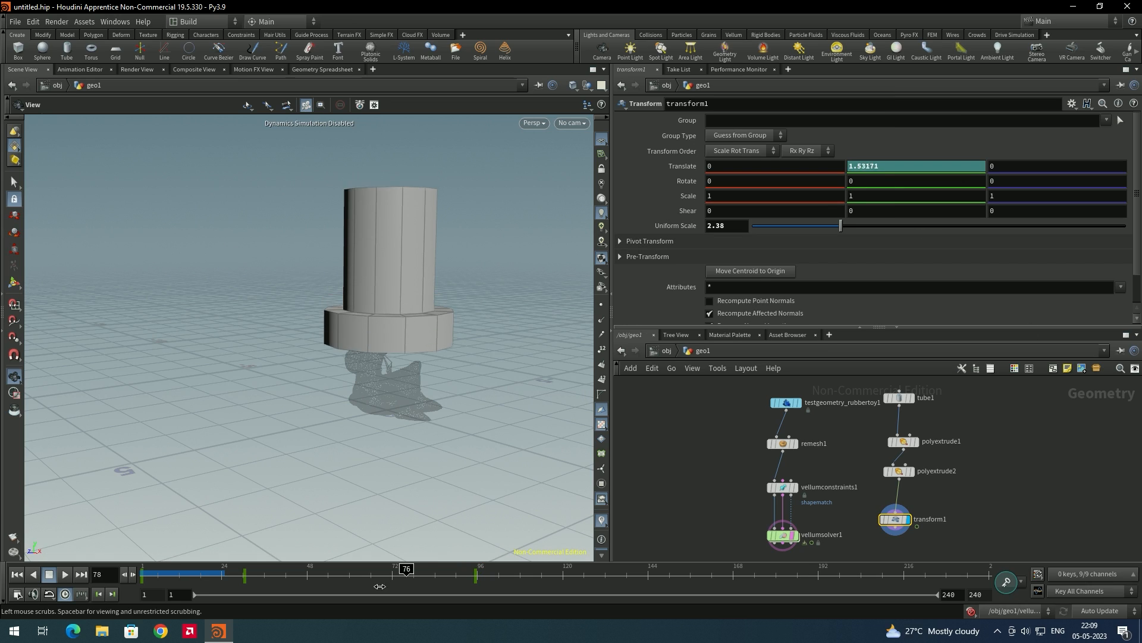
left_click_drag(405, 576, 143, 576)
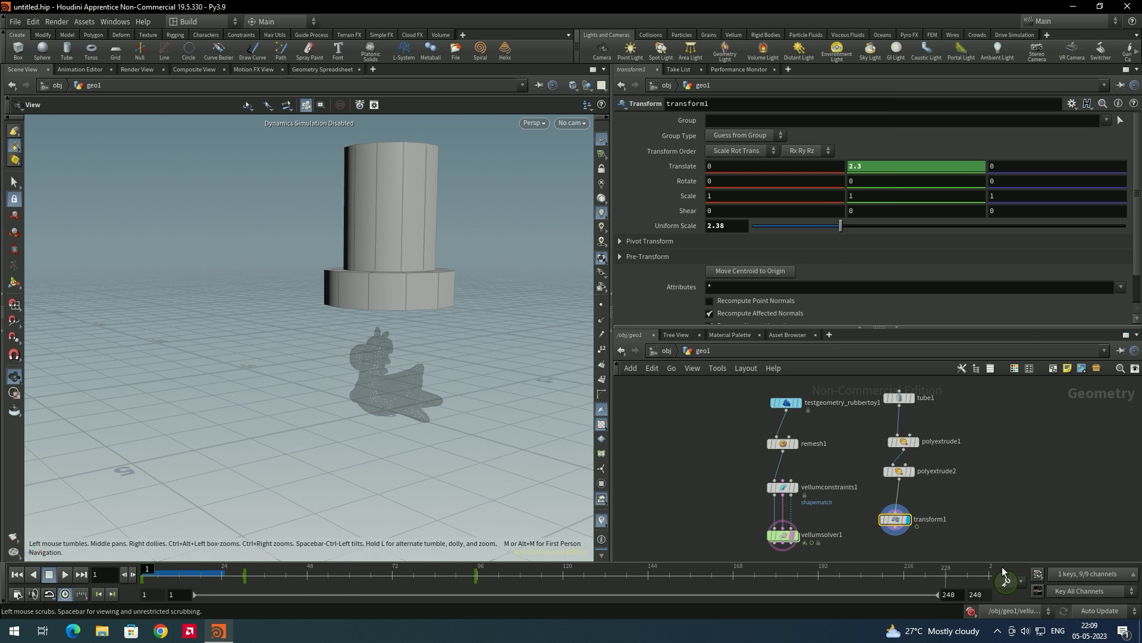
left_click(65, 574)
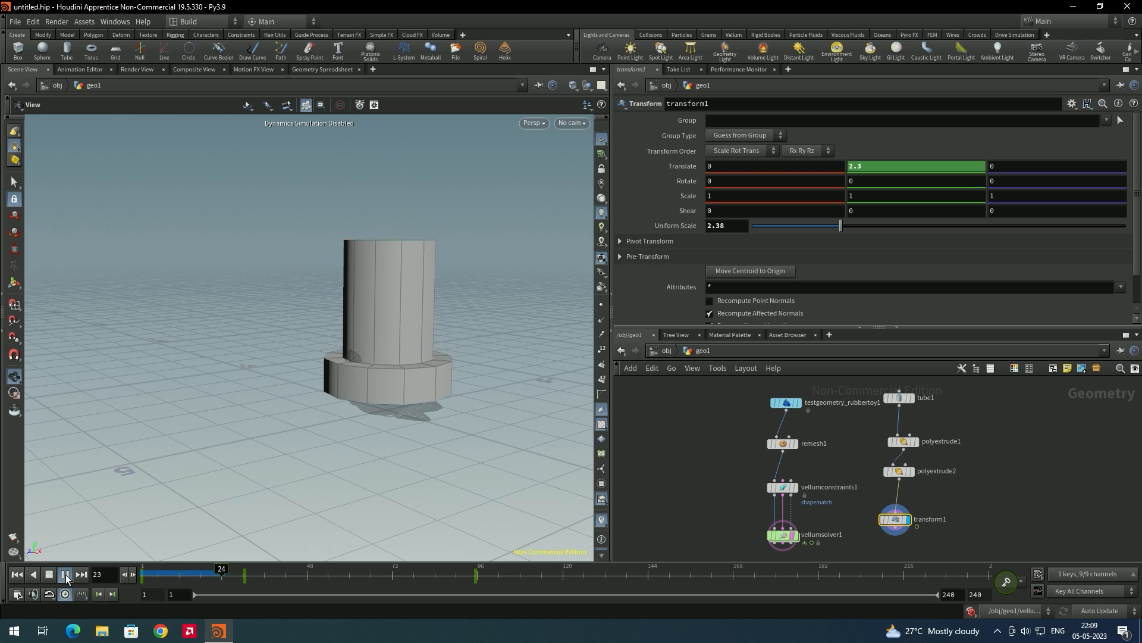
Step: Stop the playback, display the Vellum Solver, connect the Transform to the Vellum Constraints' collision input, and move the press nodes closer
left_click(49, 575)
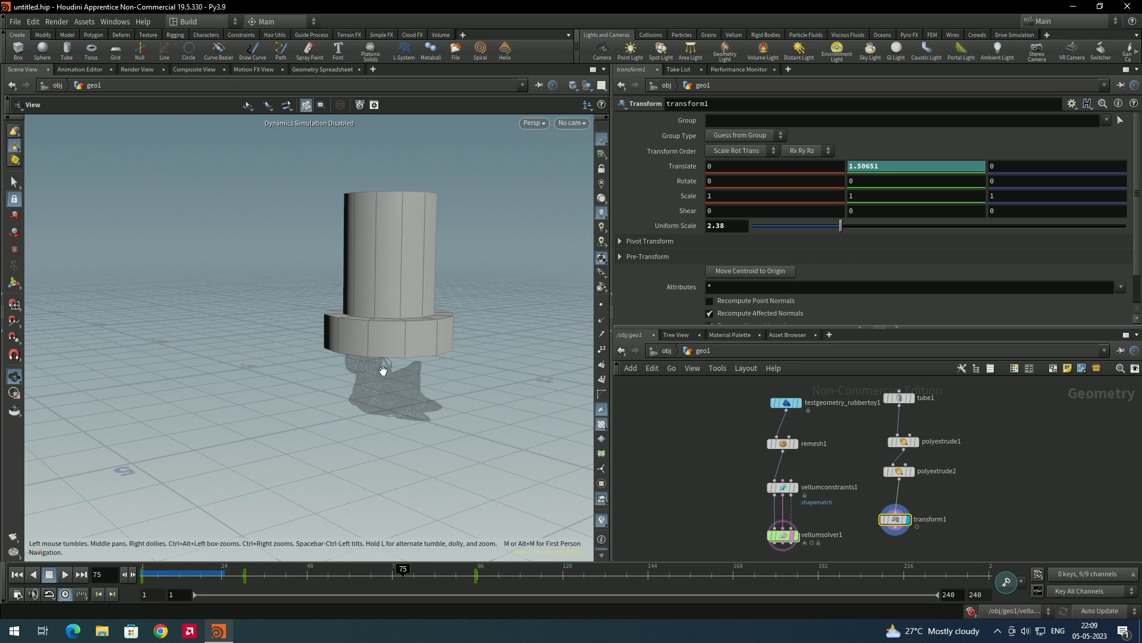
left_click(795, 536)
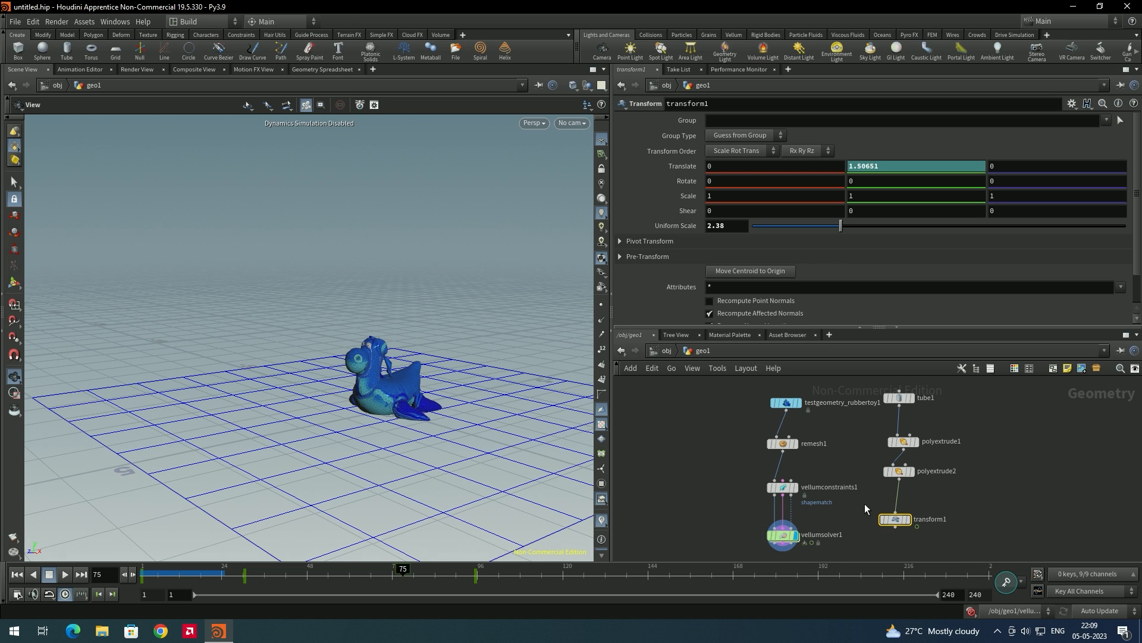
scroll(859, 491, "up", 3)
mouse_move(933, 499)
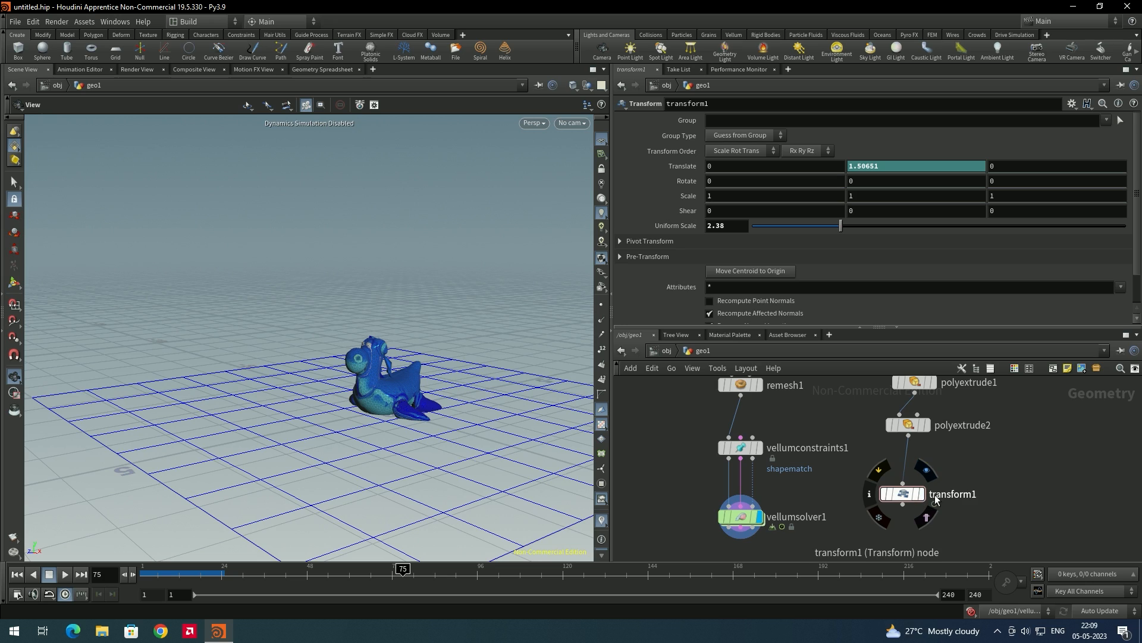
middle_click_drag(845, 474, 848, 495)
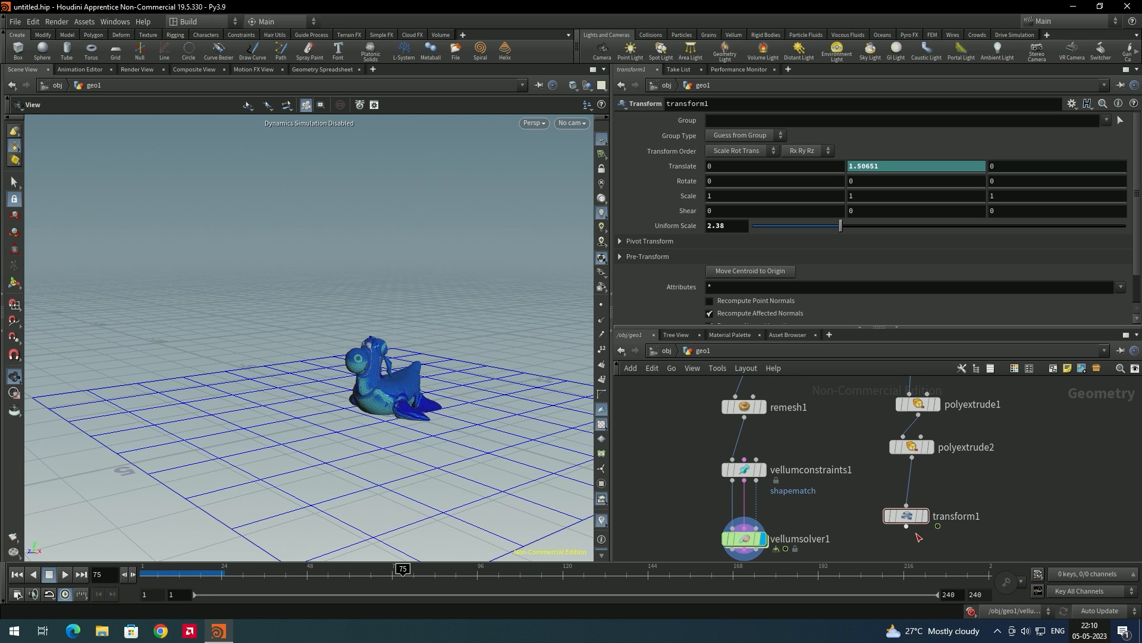
left_click_drag(756, 459, 906, 527)
scroll(890, 456, "down", 3)
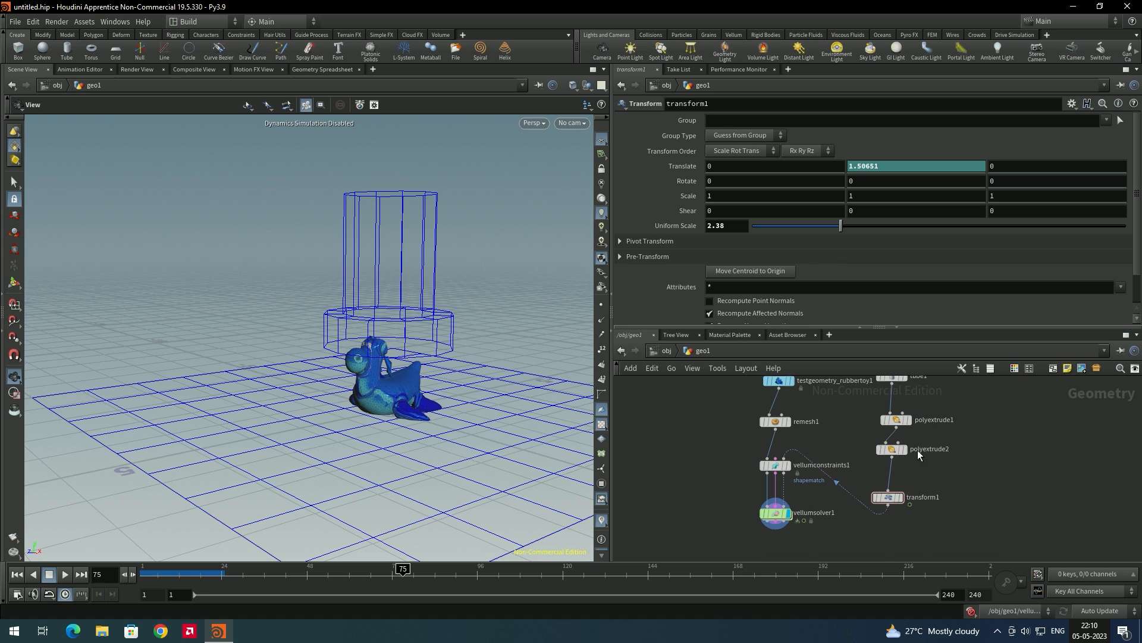
left_click_drag(829, 388, 873, 494)
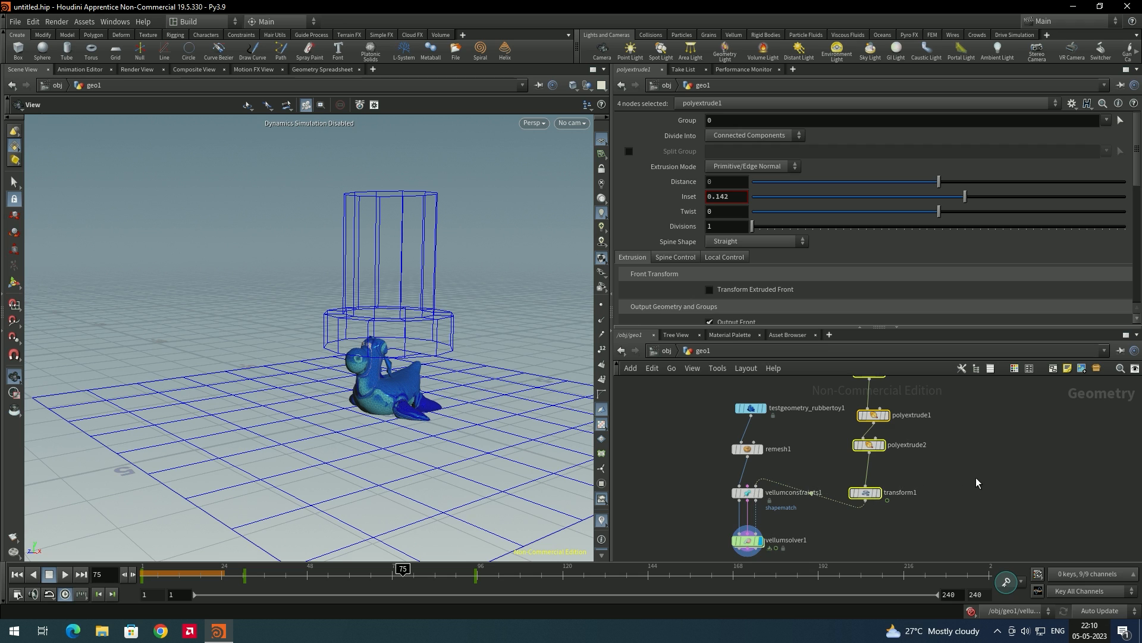
left_click(835, 489)
Step: Re-enable the dynamics simulation and play it from frame 1, stopping at about frame 35
left_click_drag(446, 398, 472, 410)
left_click_drag(421, 408, 371, 444)
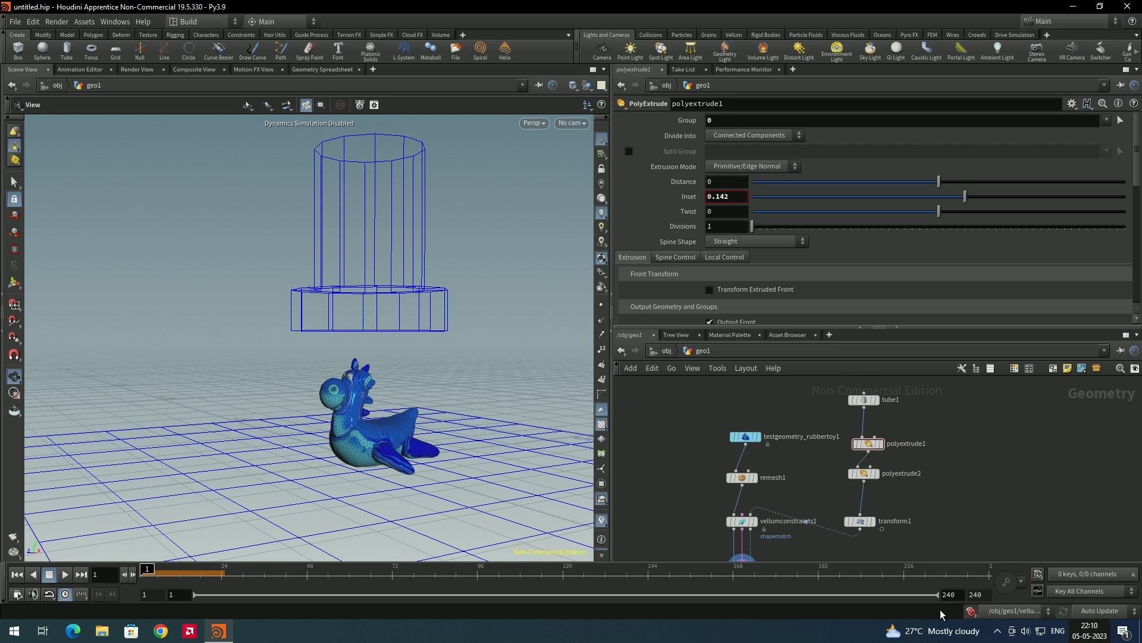
left_click(972, 613)
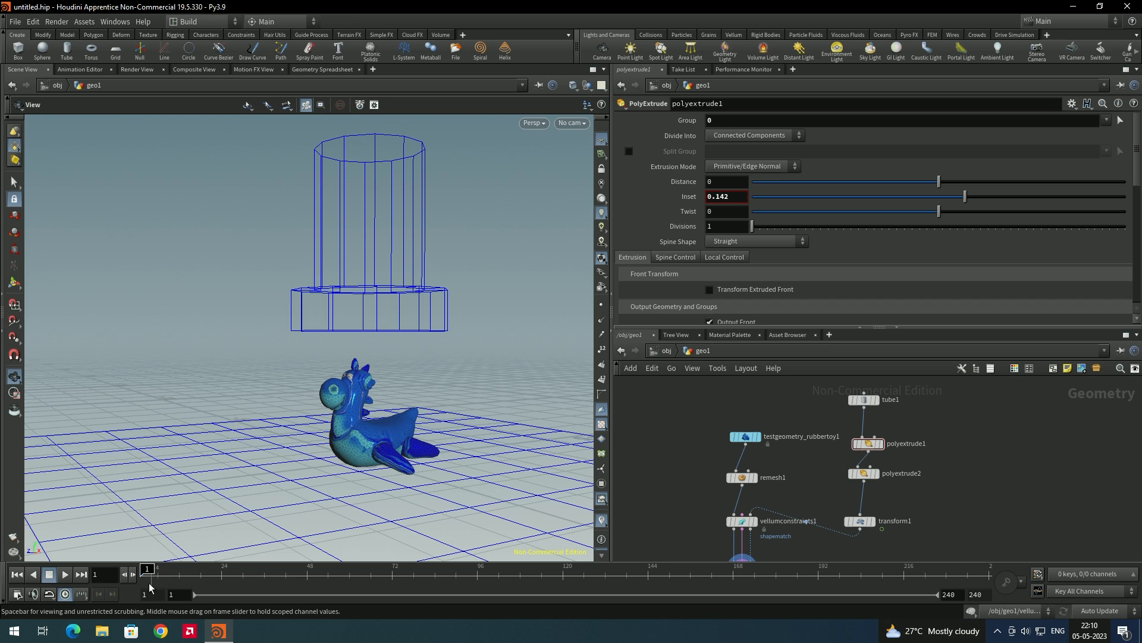
left_click(64, 576)
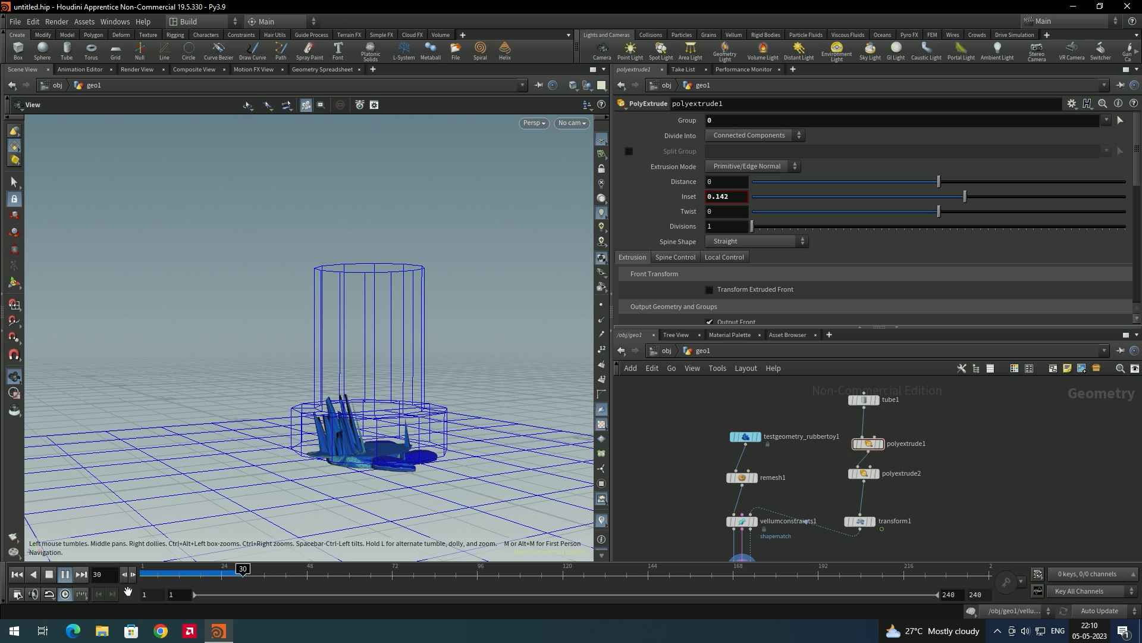
left_click(47, 576)
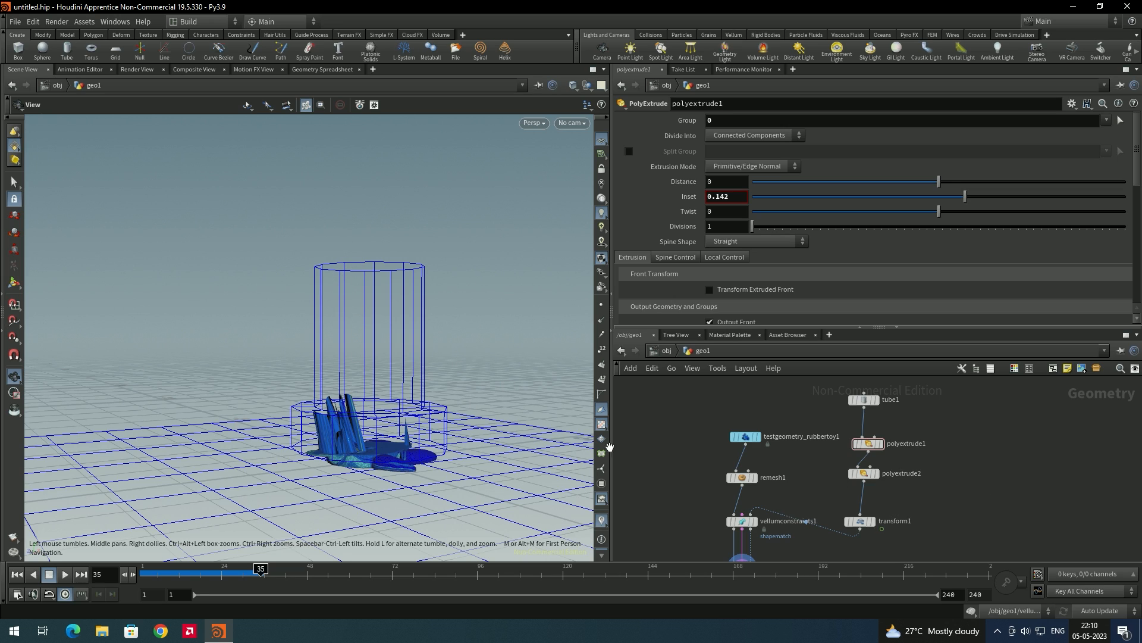
Step: Add a Merge node beside the Vellum Solver, below the Transform
middle_click_drag(933, 507, 927, 442)
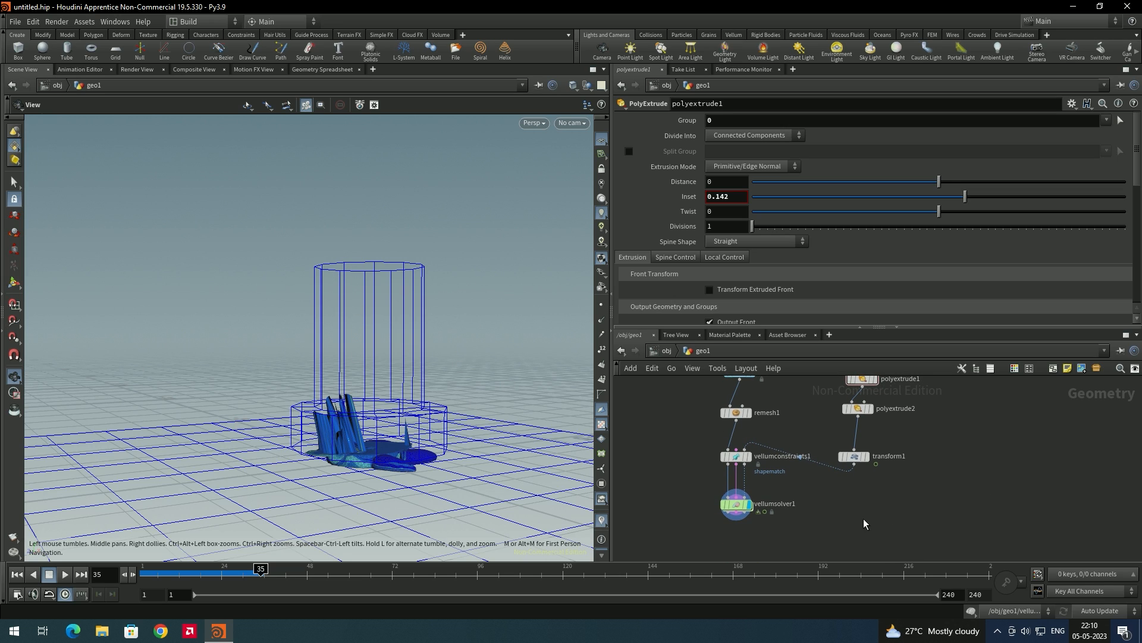
key("Tab")
type("mer")
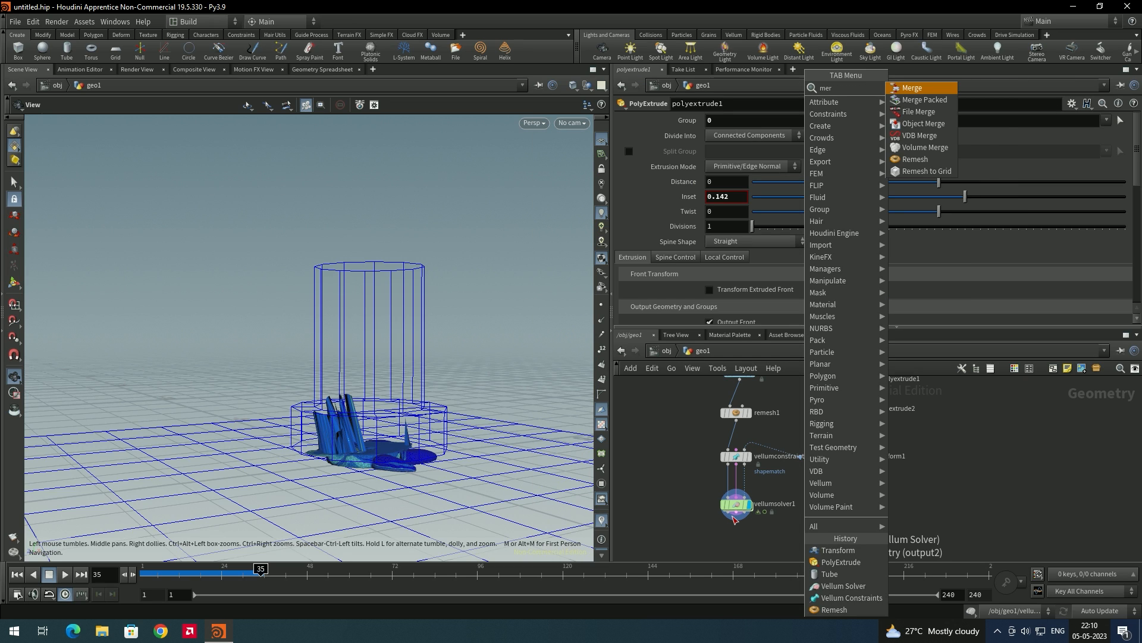
key("Return")
left_click(876, 509)
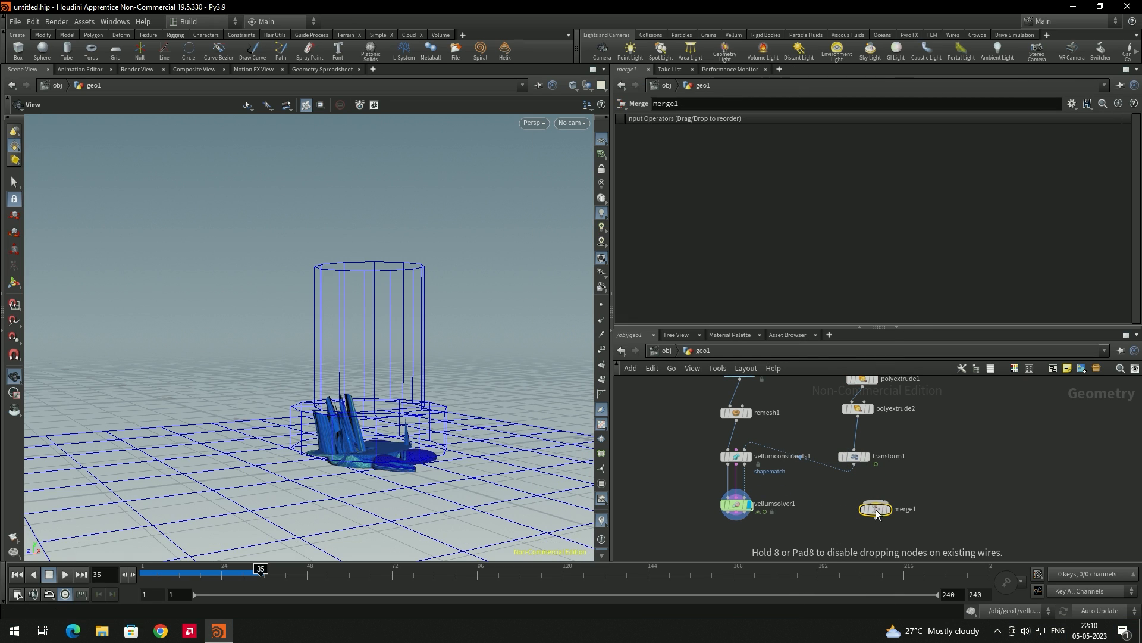
Step: Connect the first output of the Vellum Solver and the output of the Transform to the Merge, and display the Merge
left_click(738, 513)
left_click(725, 542)
left_click(737, 516)
left_click(875, 501)
left_click(855, 465)
left_click(890, 512)
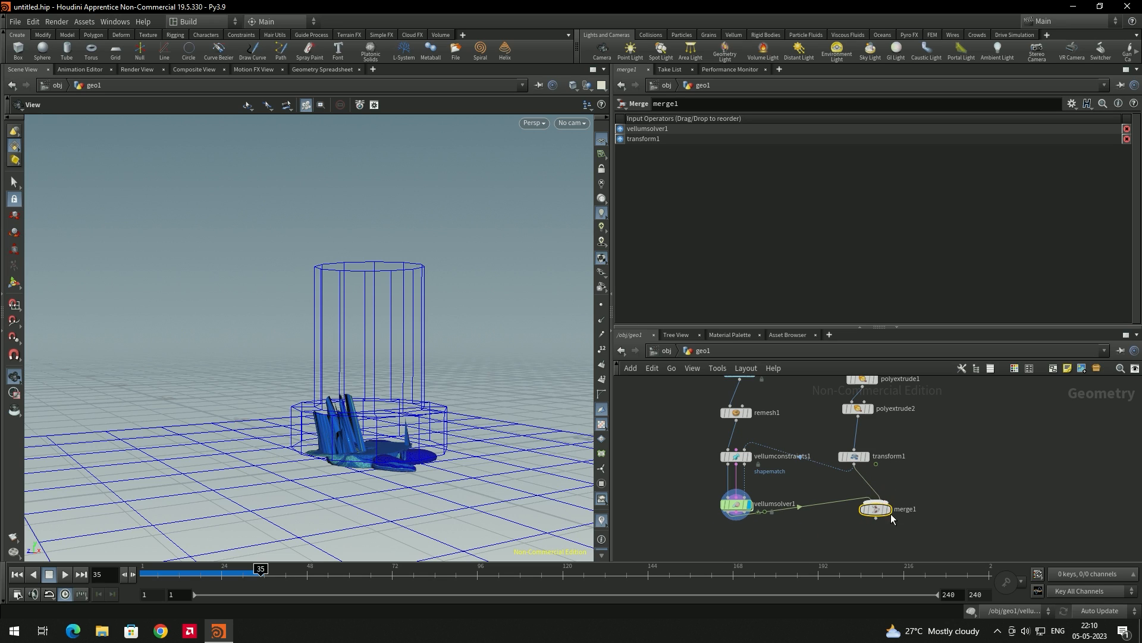
left_click(889, 510)
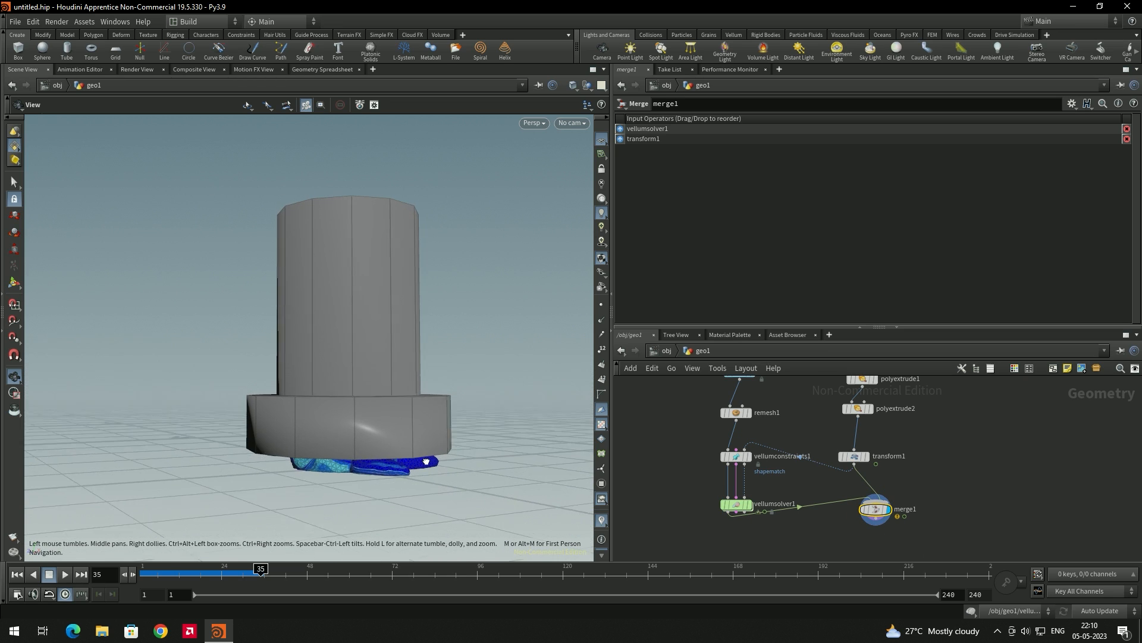
Step: Return to frame 1 and play the merged toy and press simulation
left_click(181, 573)
left_click_drag(182, 573, 125, 580)
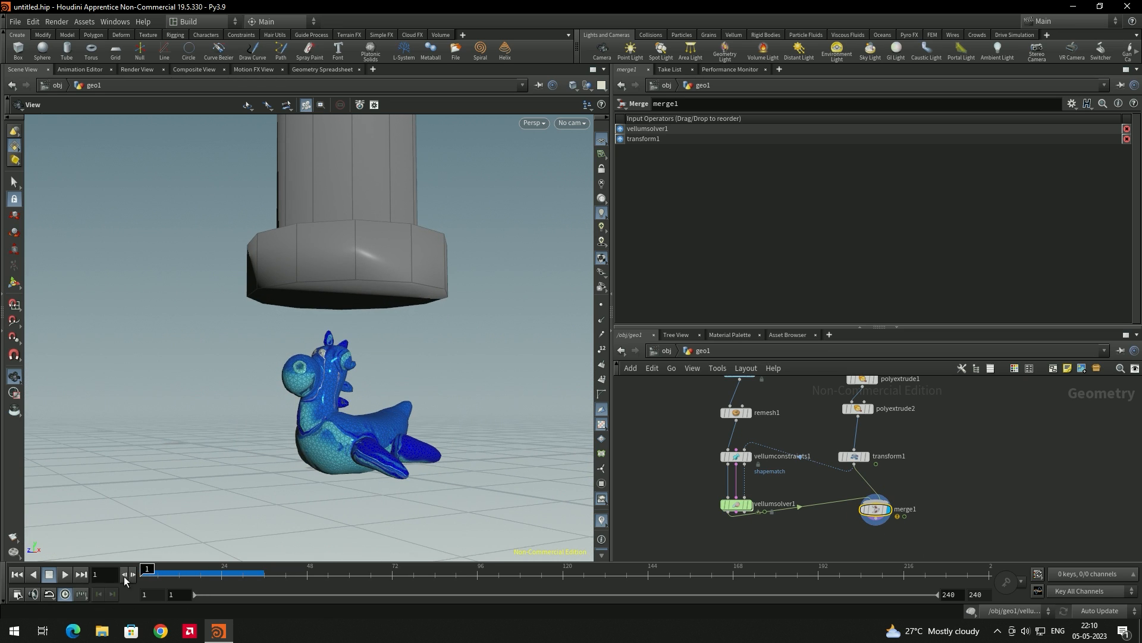
left_click(67, 579)
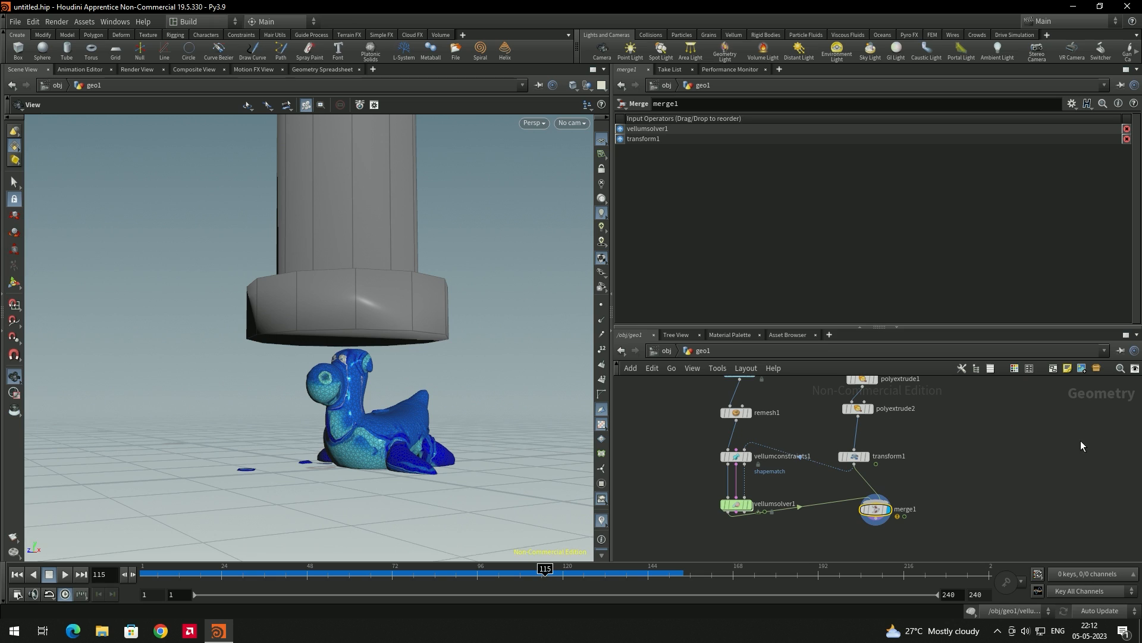
Step: Enable plasticity on the Vellum Constraints' stretch settings and replay the simulation from frame 1
scroll(945, 429, "up", 1)
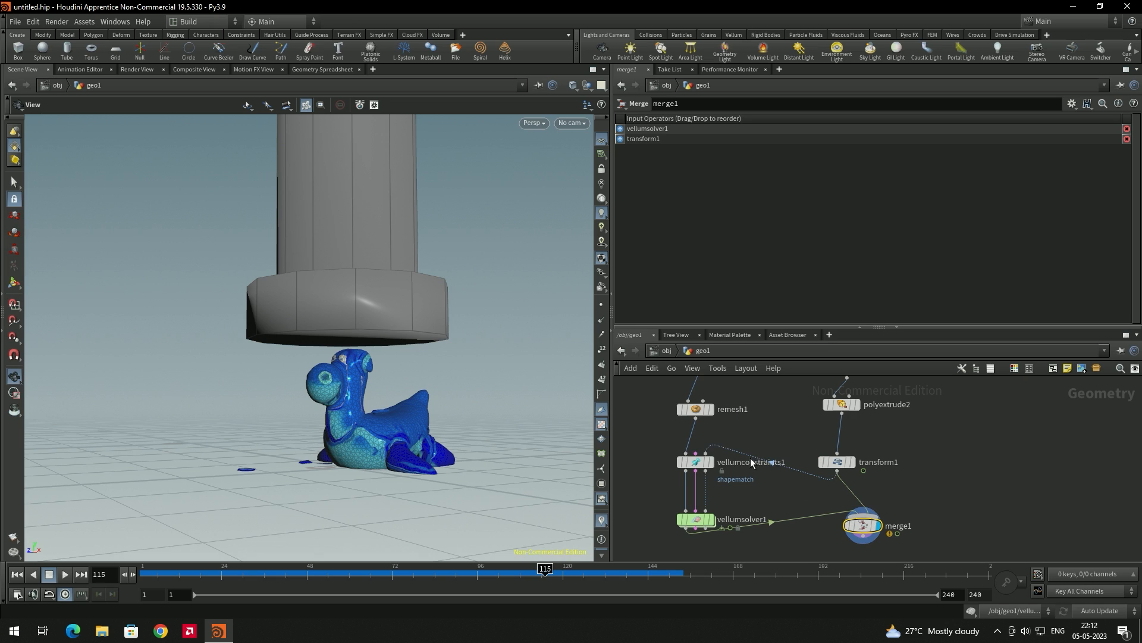
left_click(696, 461)
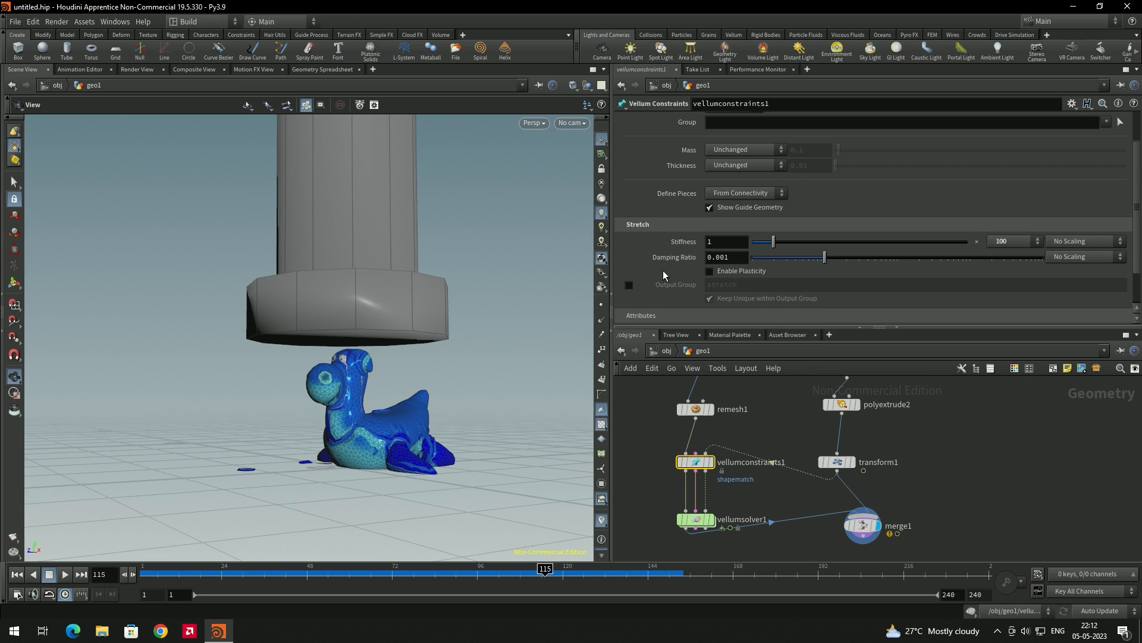
scroll(664, 268, "down", 2)
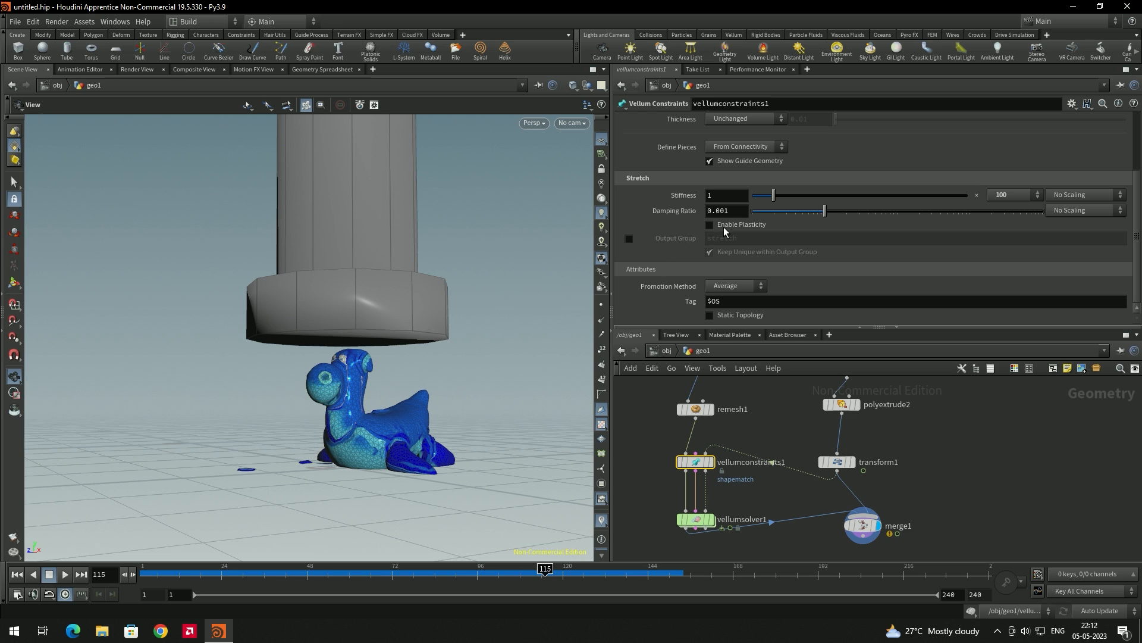
mouse_move(724, 230)
left_click(719, 228)
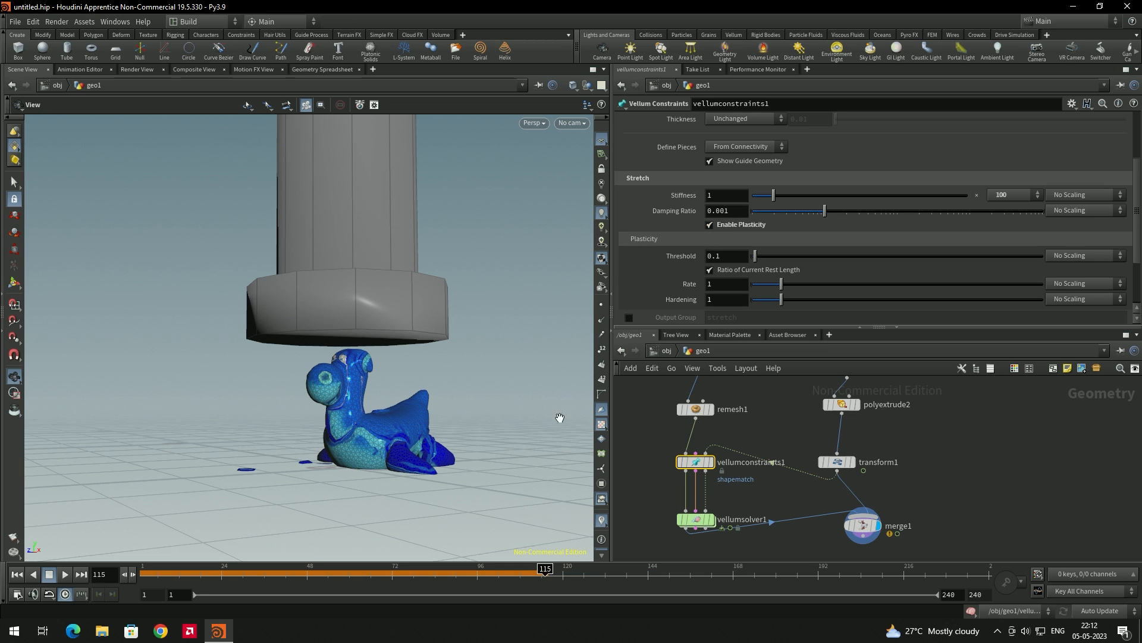
left_click(18, 575)
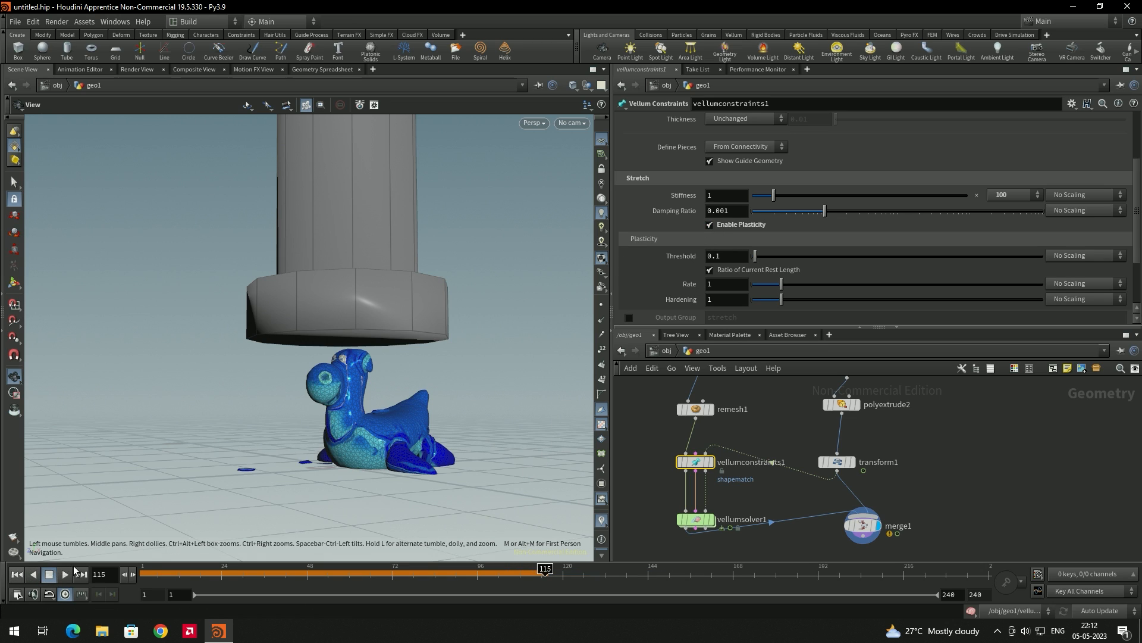
left_click(65, 574)
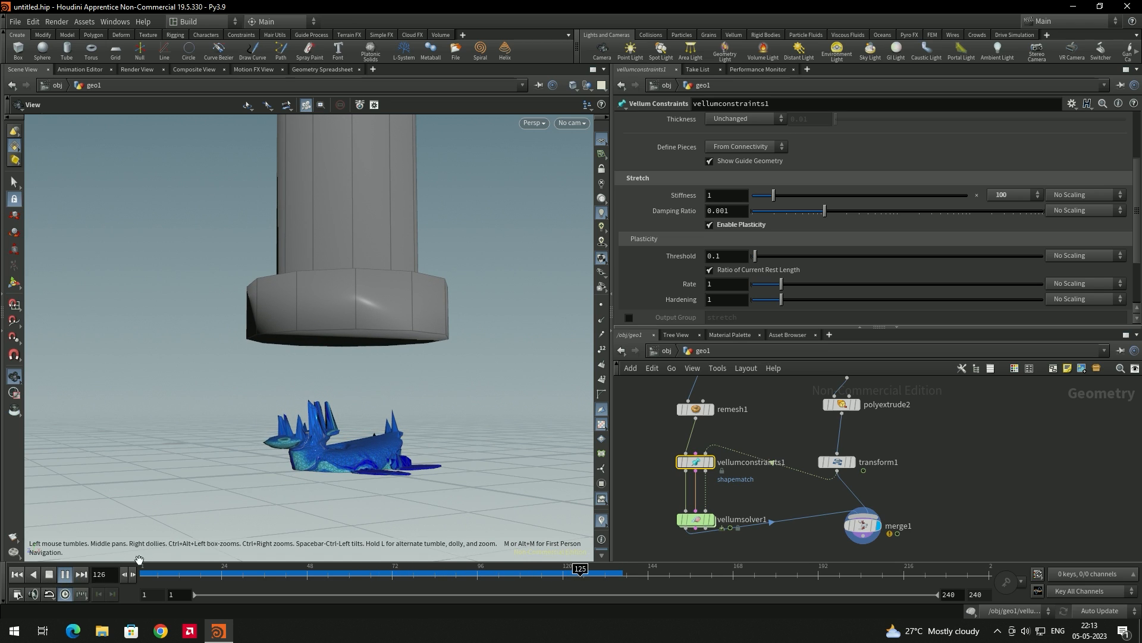
left_click(49, 574)
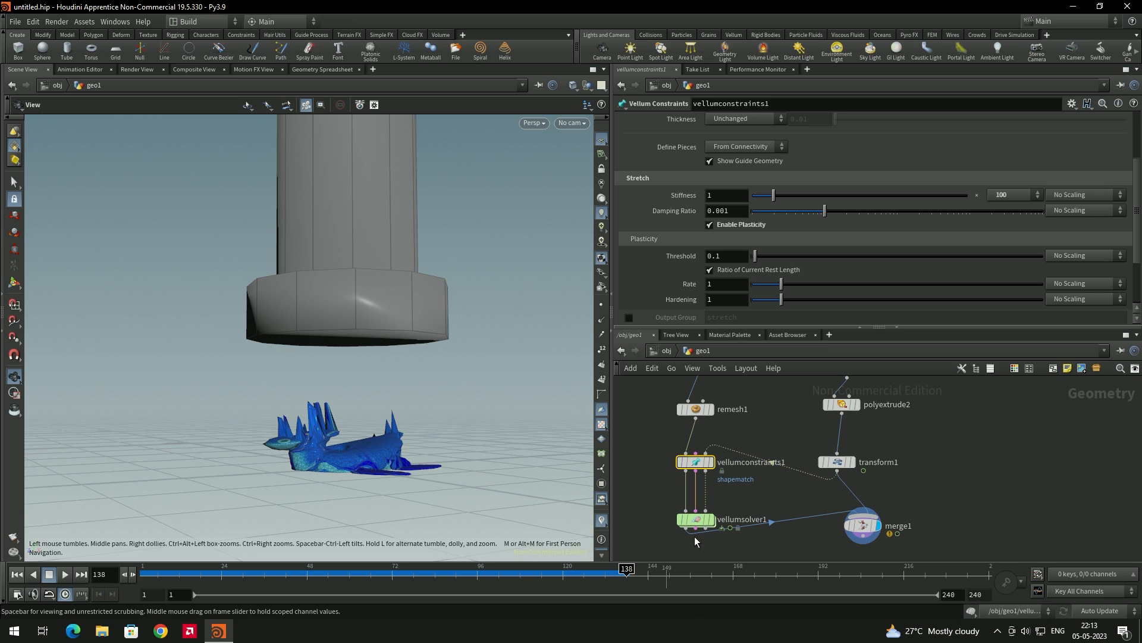
Step: Disable plasticity on the Vellum Constraints and inspect the toy from another angle
left_click(711, 227)
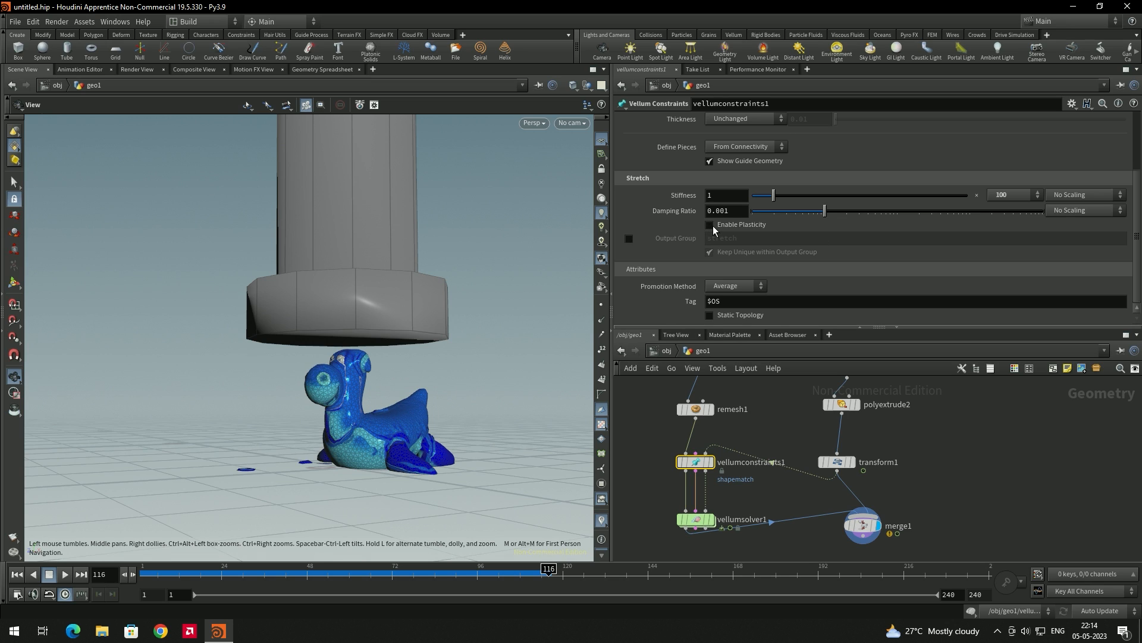
left_click_drag(420, 410, 400, 430)
left_click_drag(384, 387, 543, 403)
scroll(1070, 436, "down", 1)
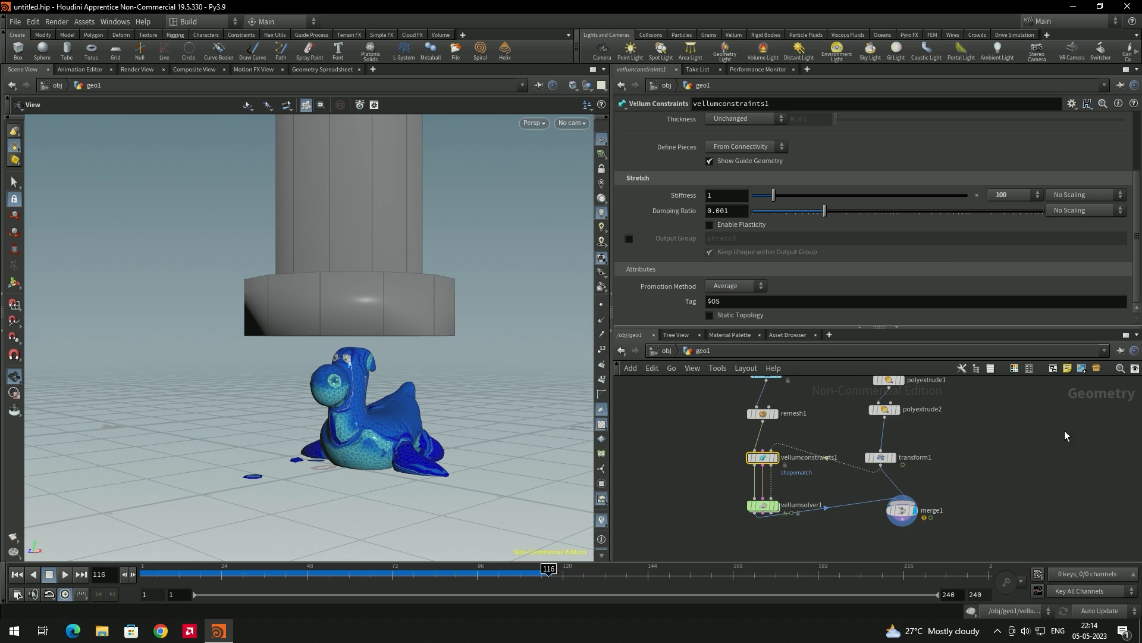
Step: Add a Test Geometry: Shader Ball node beside the rubber toy node and display it
scroll(922, 436, "up", 1)
middle_click_drag(838, 427, 830, 478)
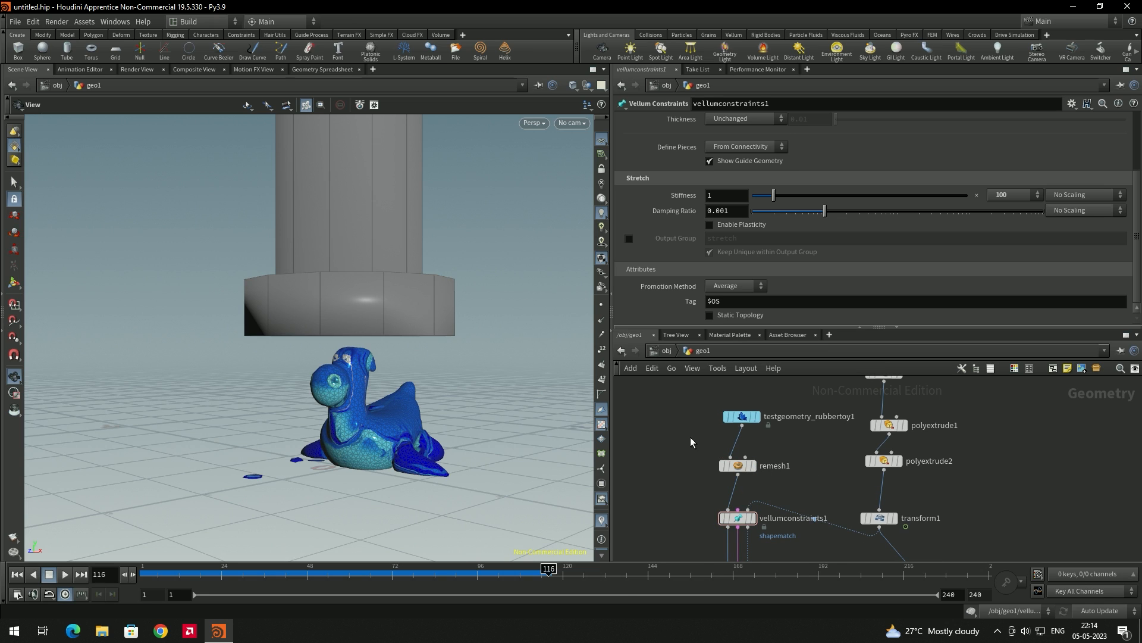
key("Tab")
type("test")
left_click(743, 159)
left_click(669, 416)
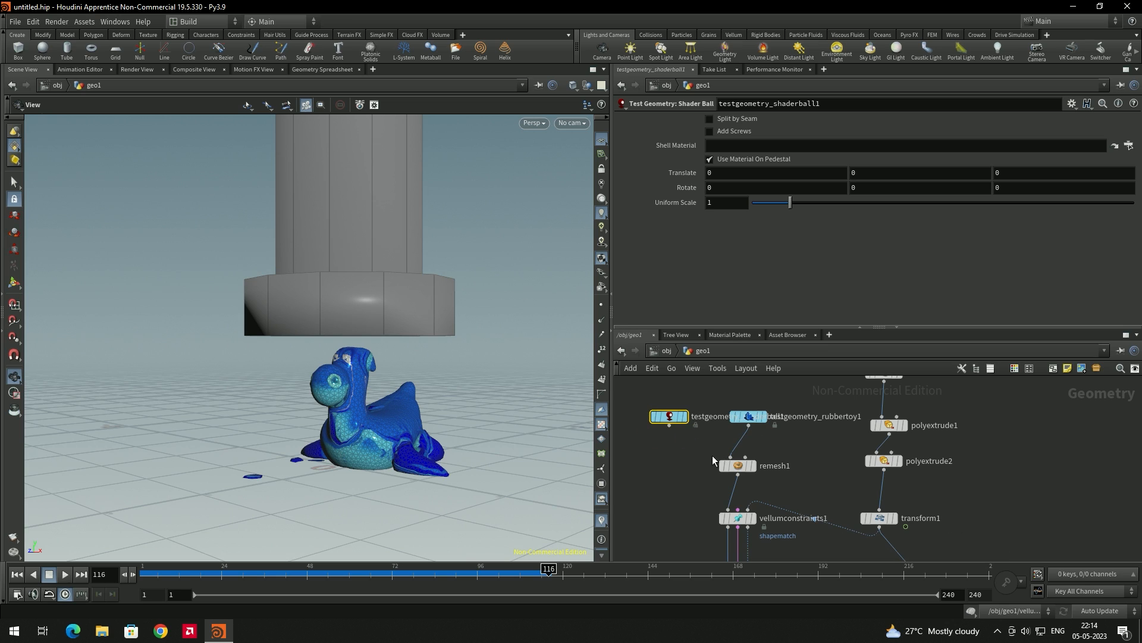
left_click(685, 420)
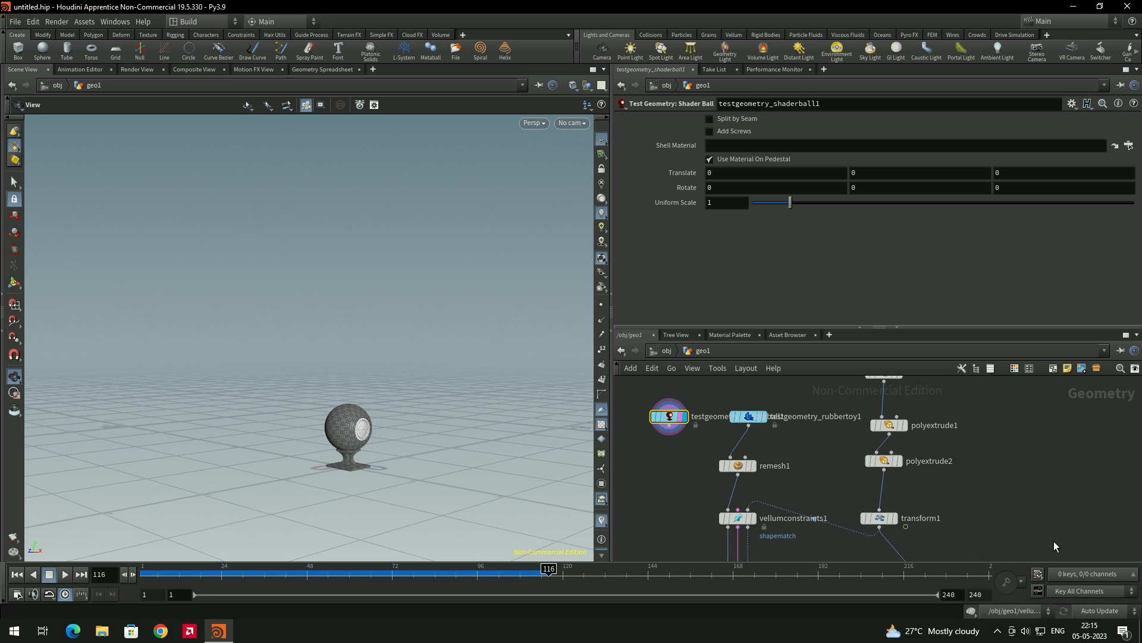
Step: Display the Merge again and set the shader ball's uniform scale to 2.01 for comparison with the toy
middle_click_drag(1000, 507, 987, 408)
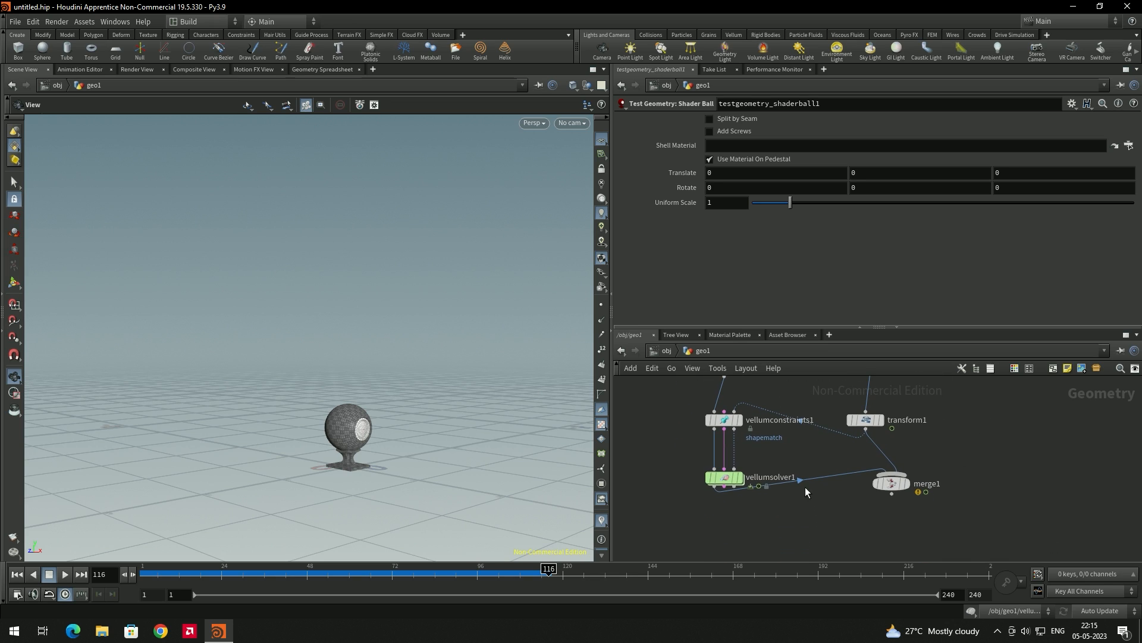
left_click(899, 484)
middle_click_drag(720, 406, 750, 481)
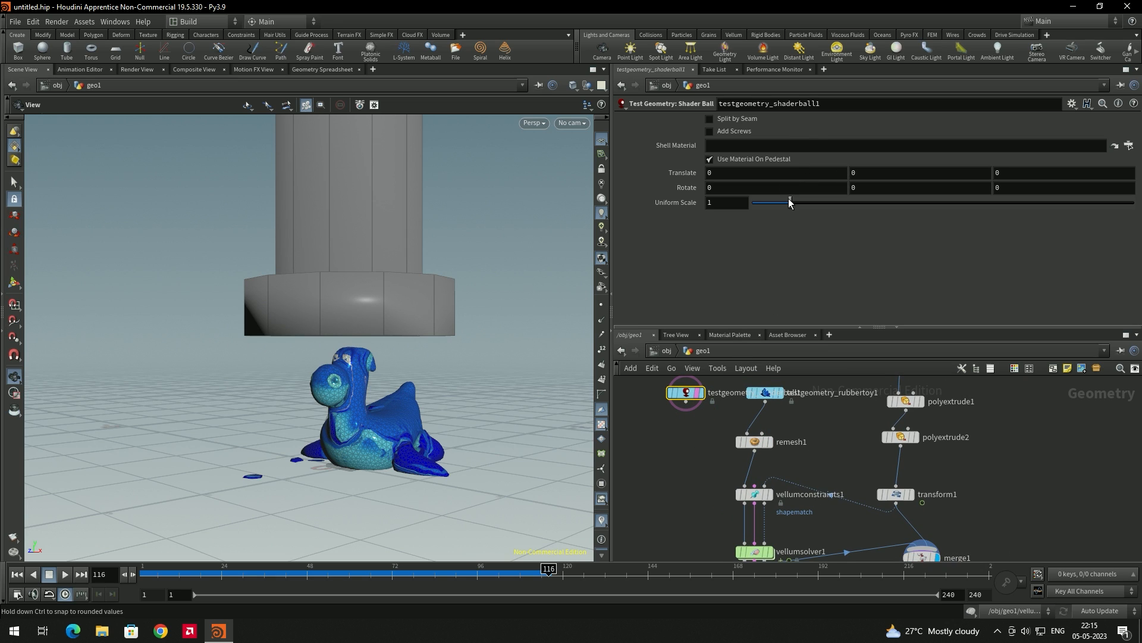
left_click_drag(790, 203, 829, 207)
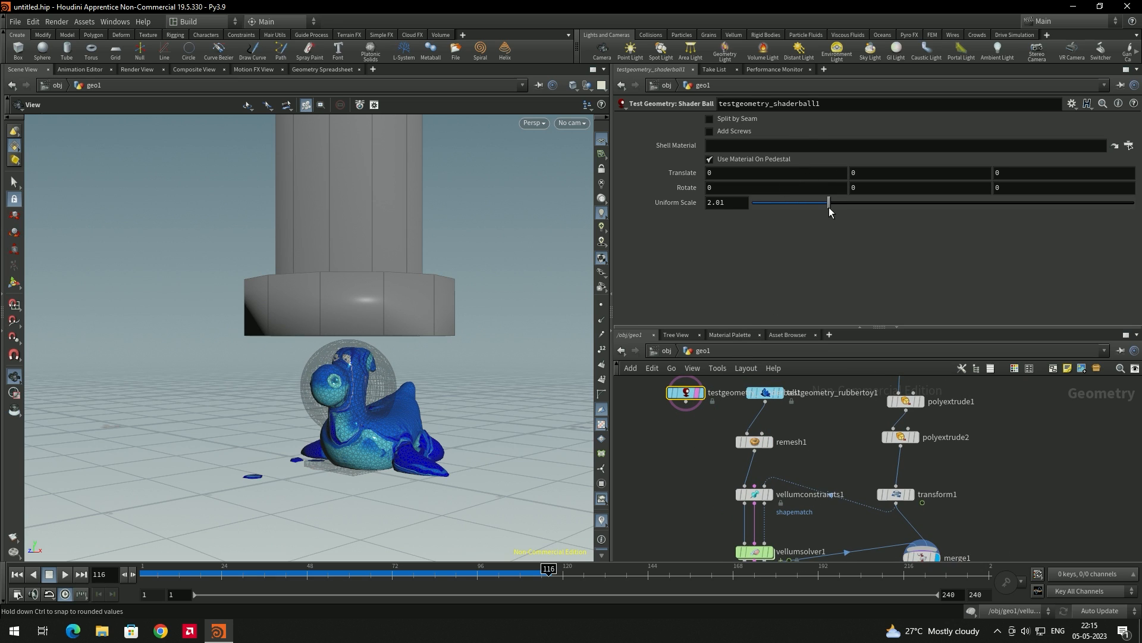
Step: Connect the shader ball to the Remesh input in place of the rubber toy, and play the simulation from frame 1
middle_click_drag(772, 403, 764, 441)
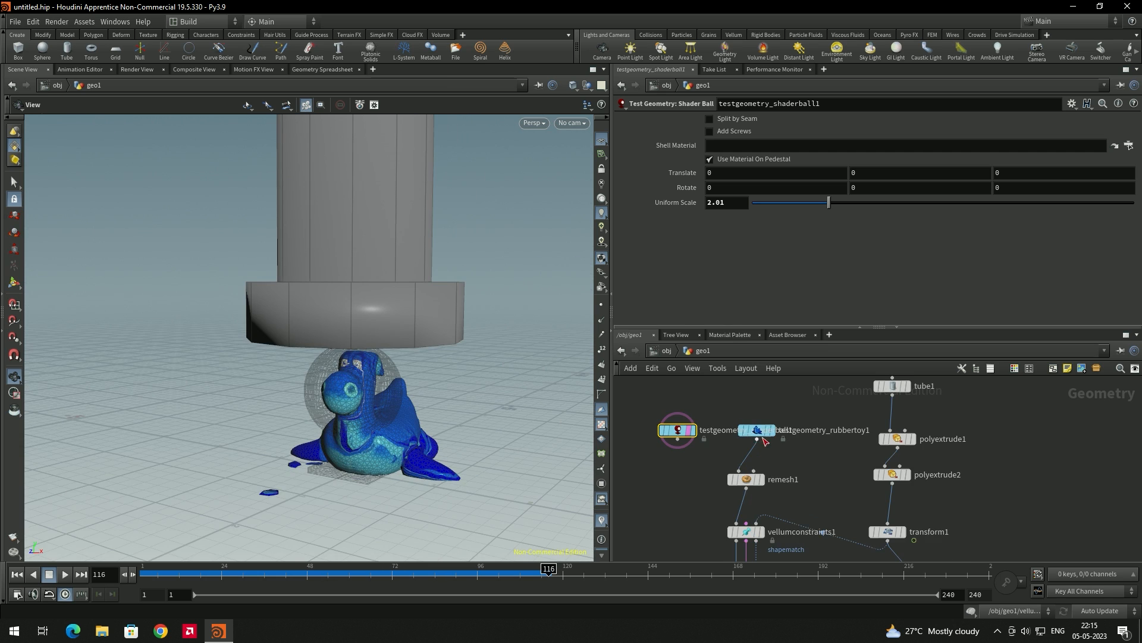
mouse_move(685, 449)
left_click_drag(678, 440, 739, 470)
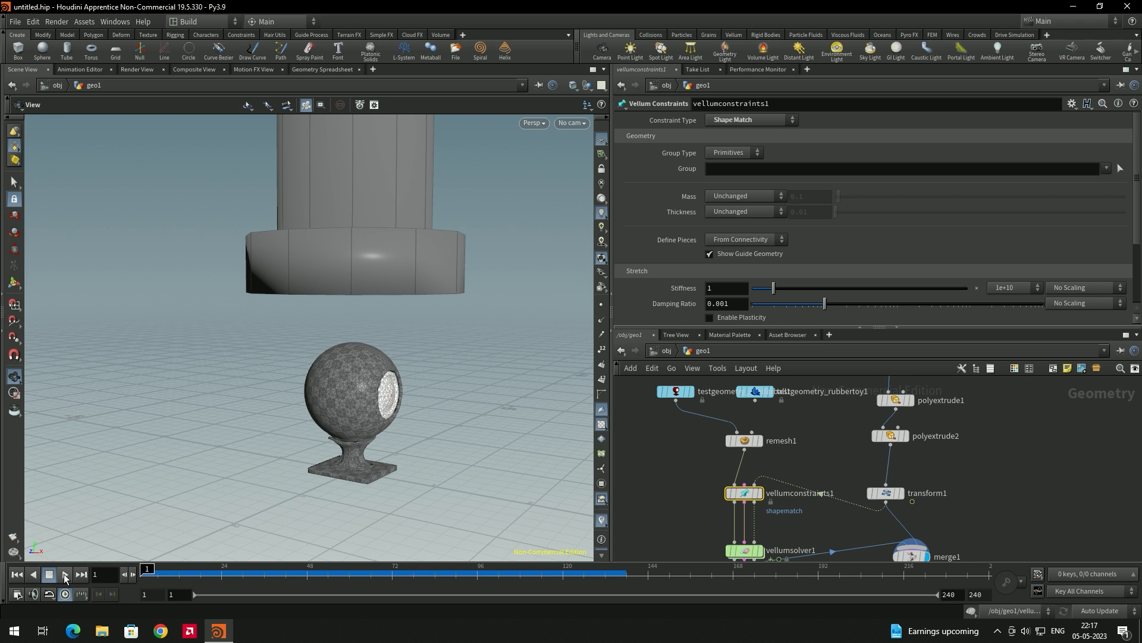
left_click(65, 574)
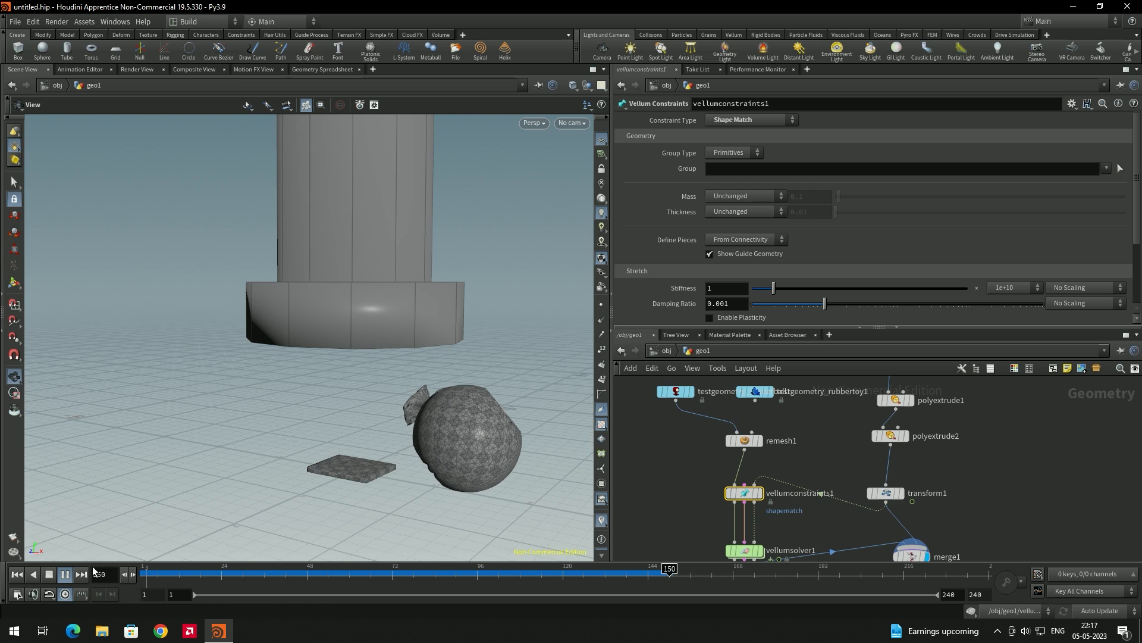
Step: Stop the simulation, rewind it to frame 1 and enable plasticity on the Vellum Constraints
left_click(49, 574)
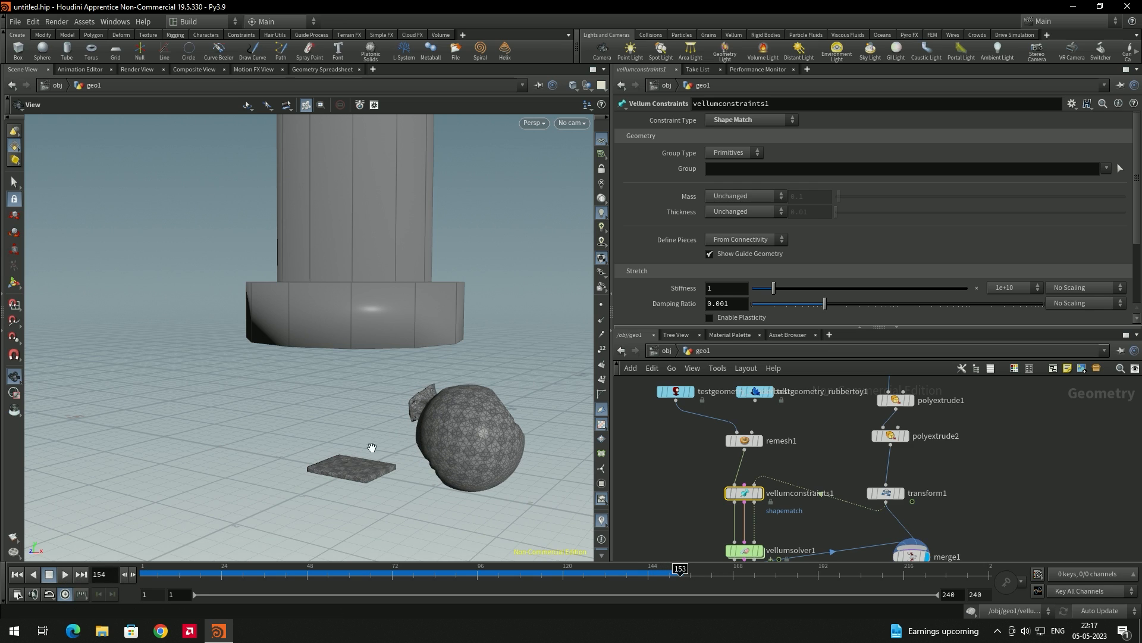
left_click(17, 575)
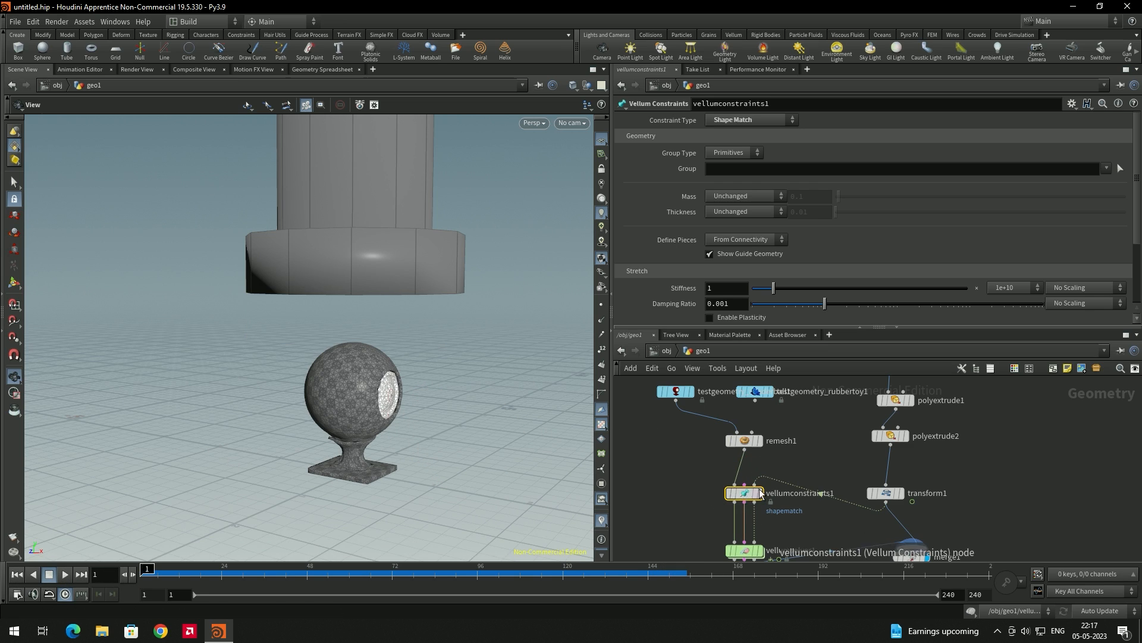
scroll(659, 258, "down", 3)
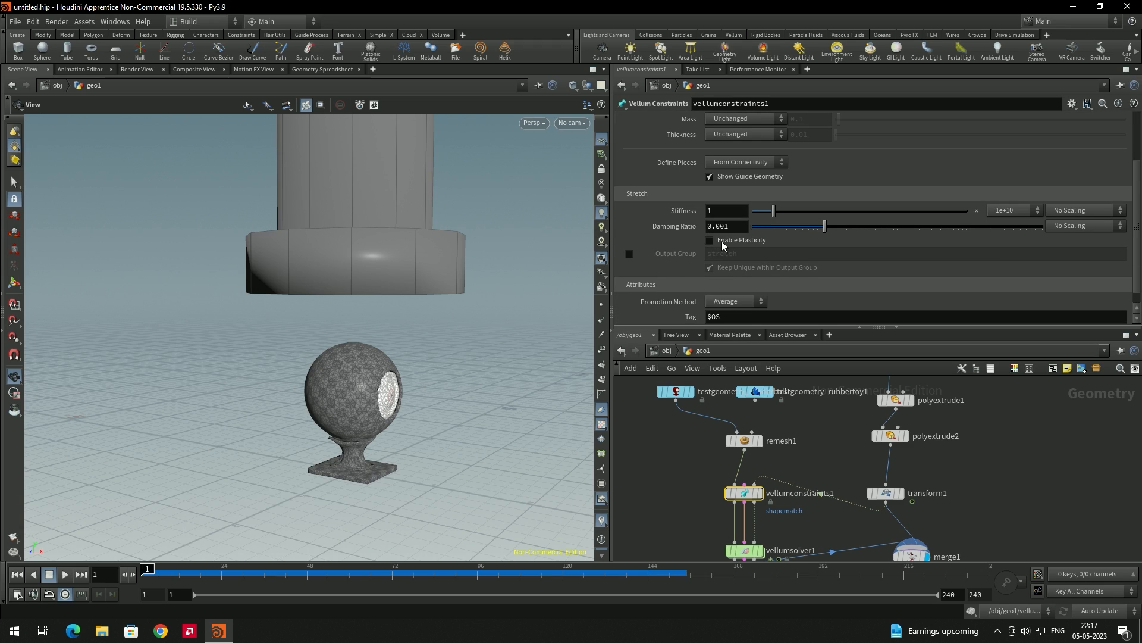
left_click(722, 241)
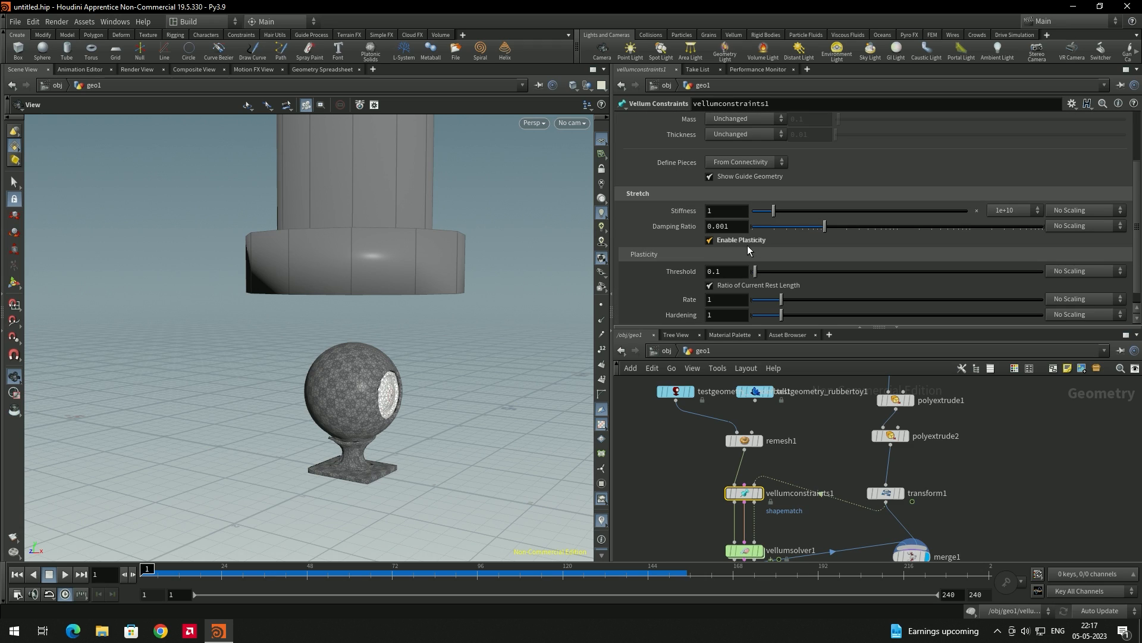
Step: Play the simulation to inspect how the shader ball deforms under the press with plasticity, and replay it from frame 1
left_click(65, 575)
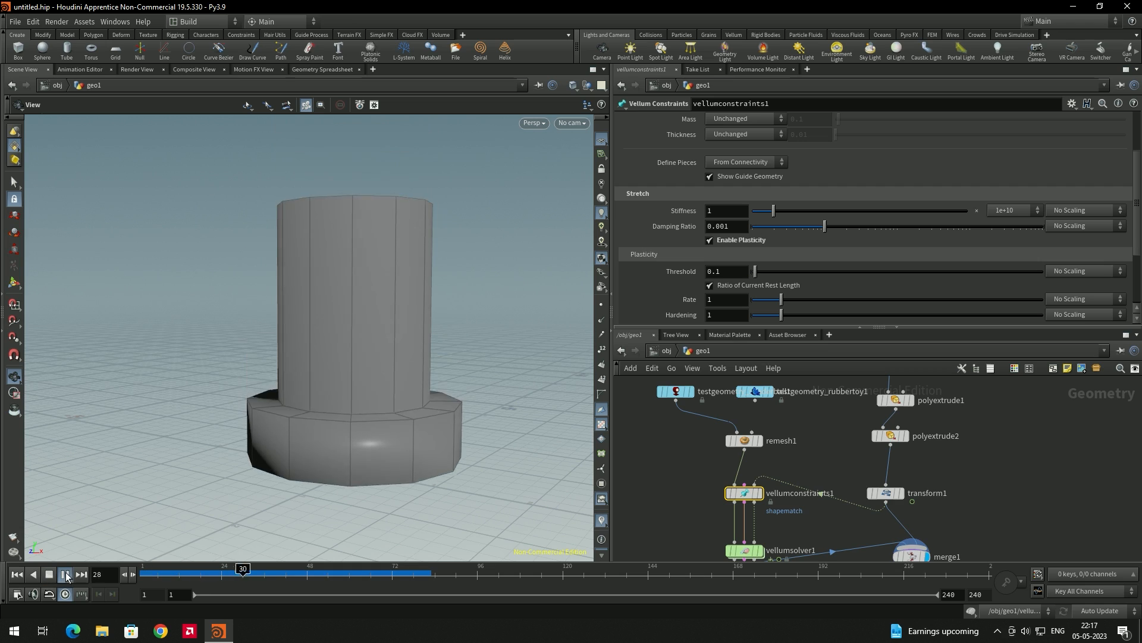
left_click(49, 575)
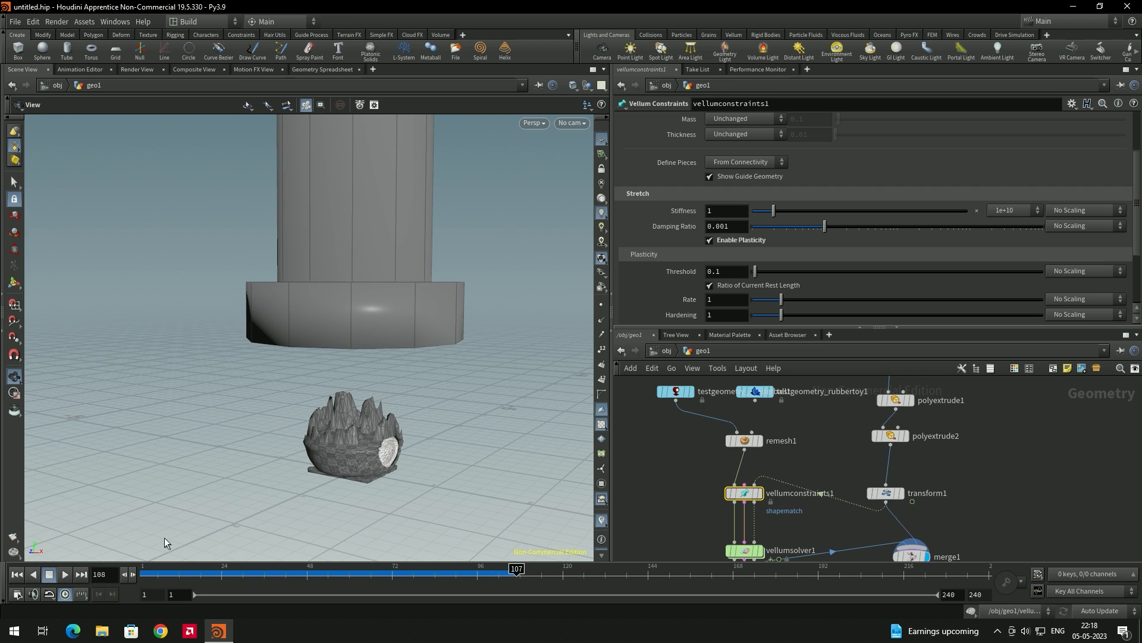
left_click(66, 575)
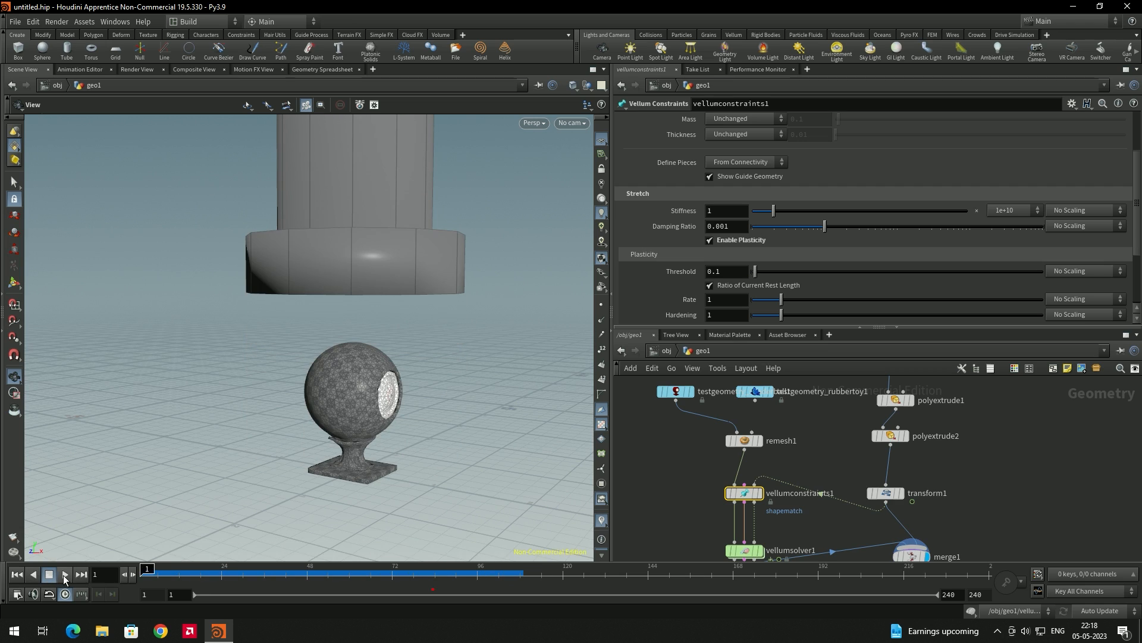